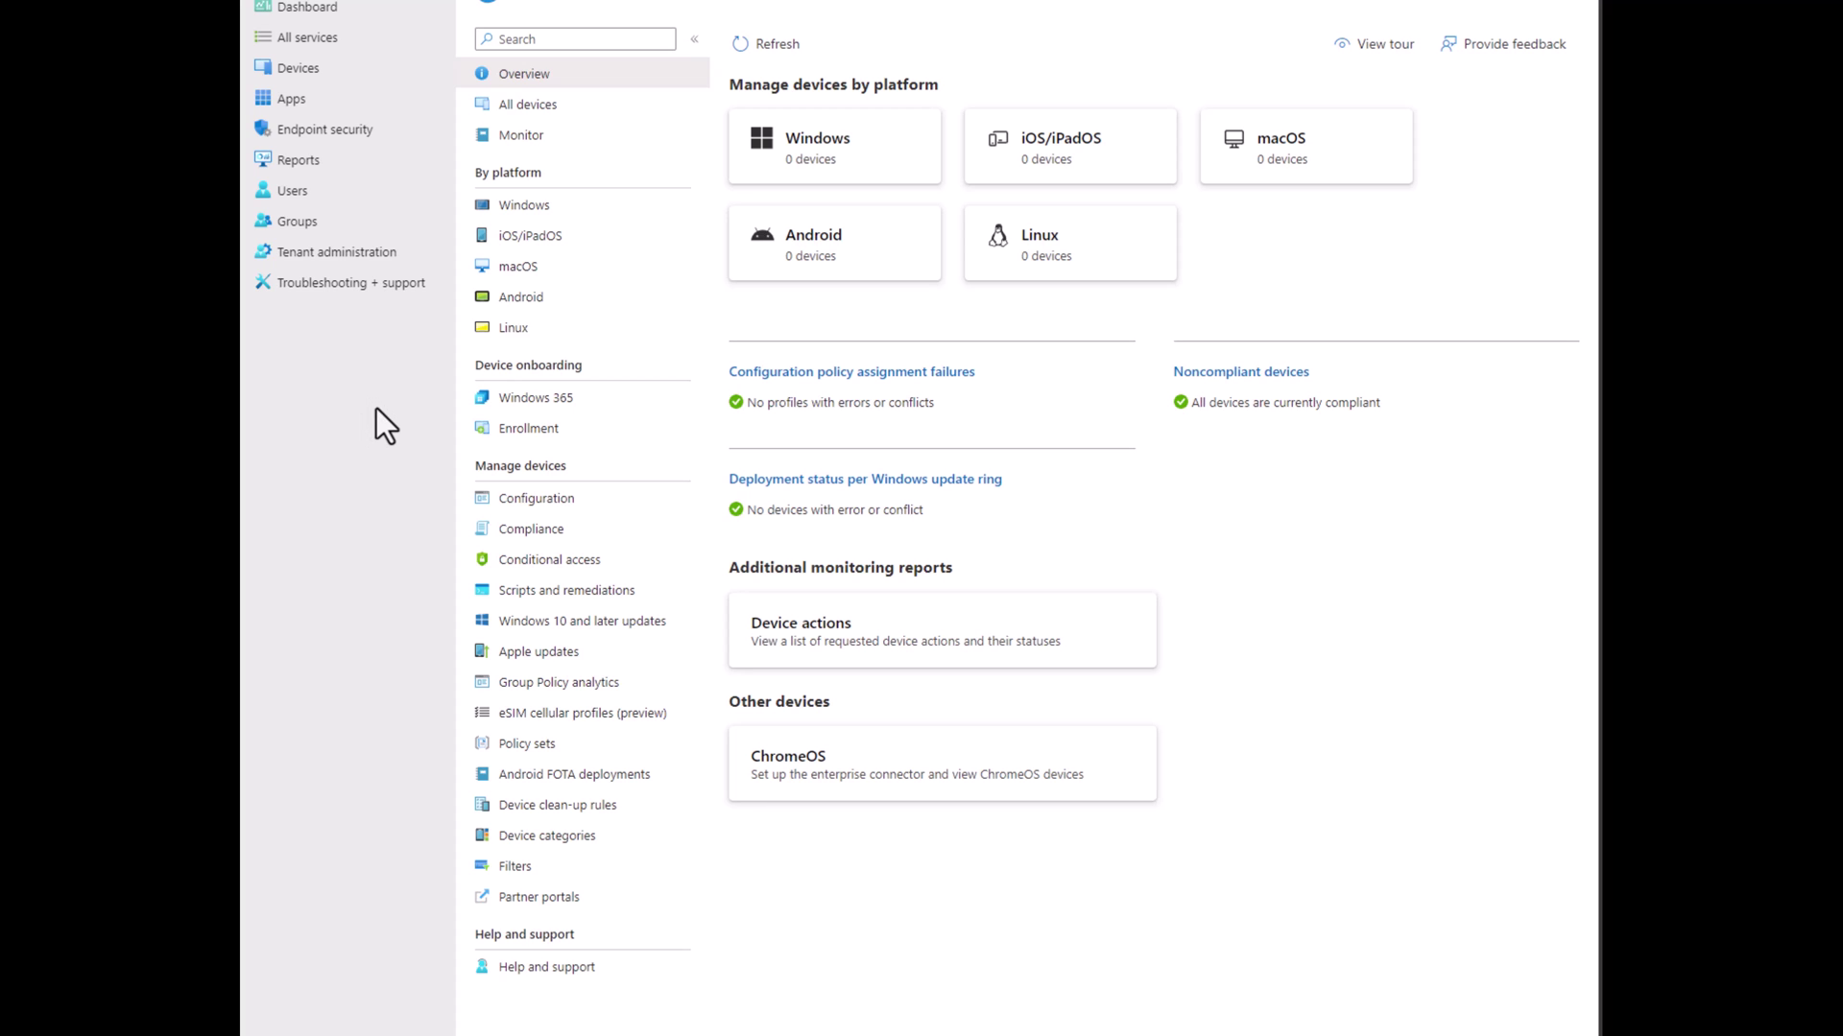
Run the Windows Autopatch readiness assessment from Tenant enrollment, consenting to store its results.
click(387, 253)
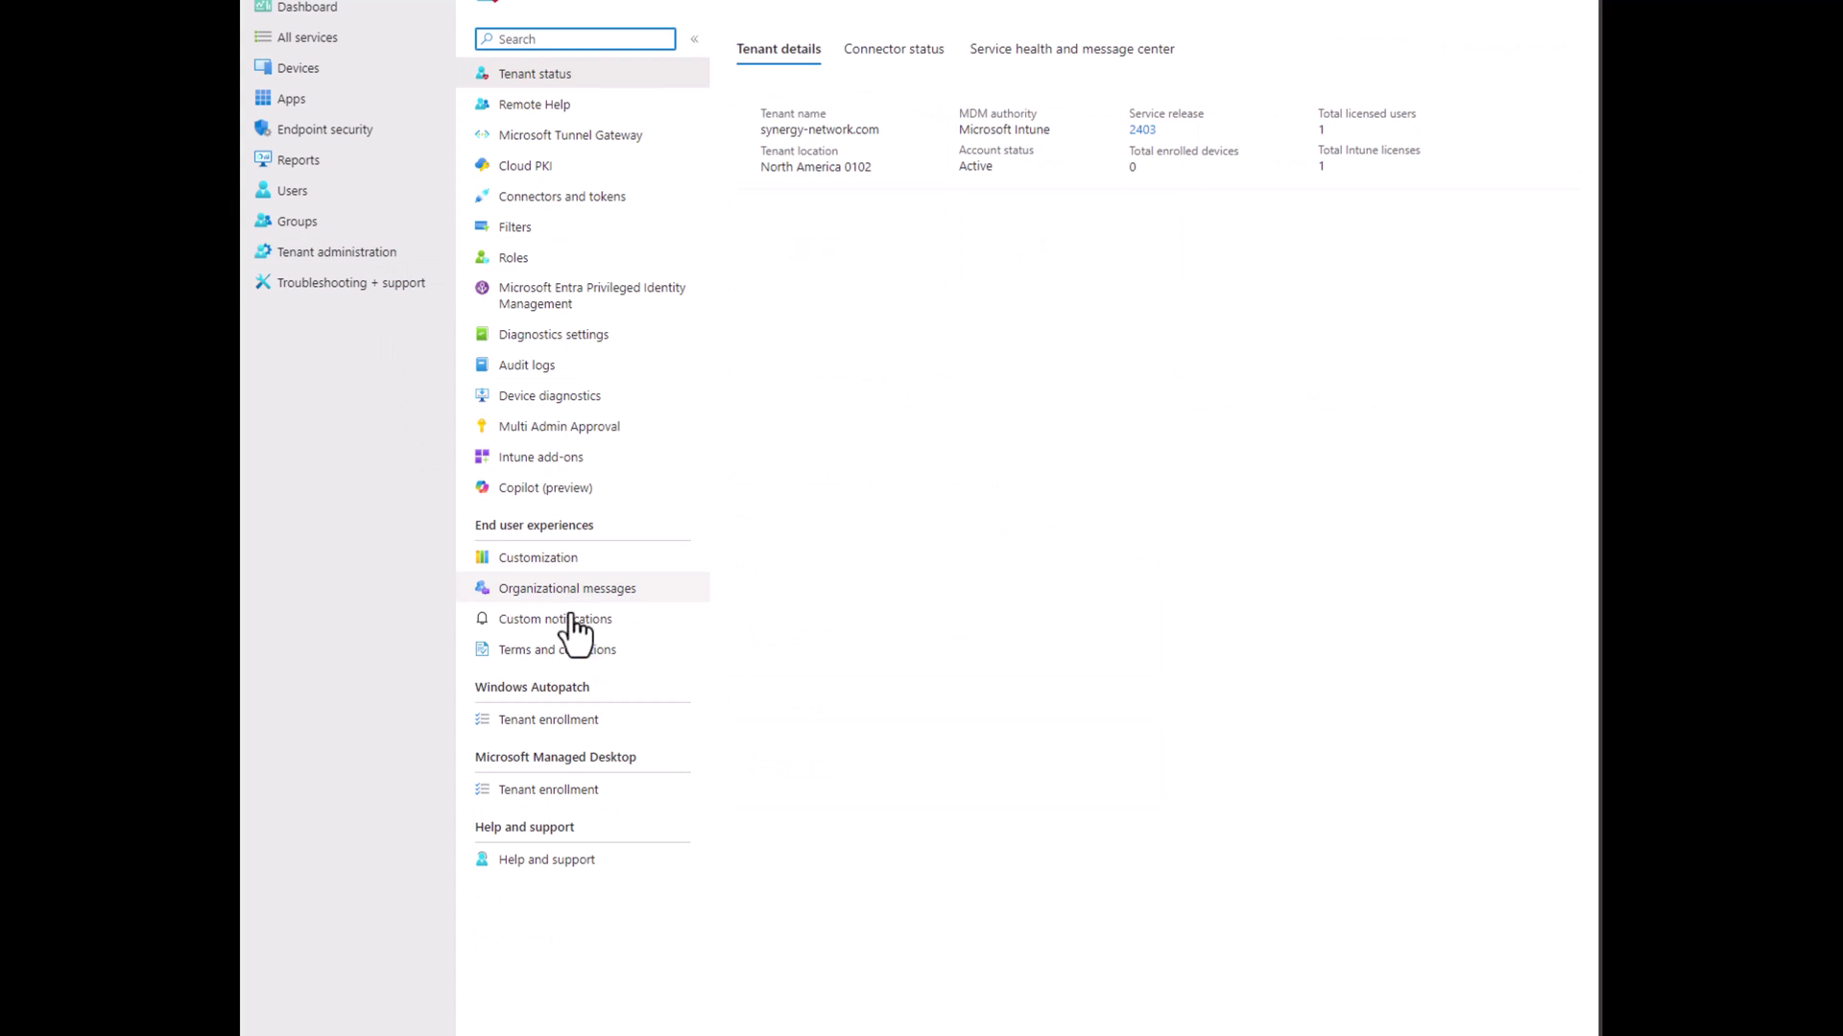
click(564, 722)
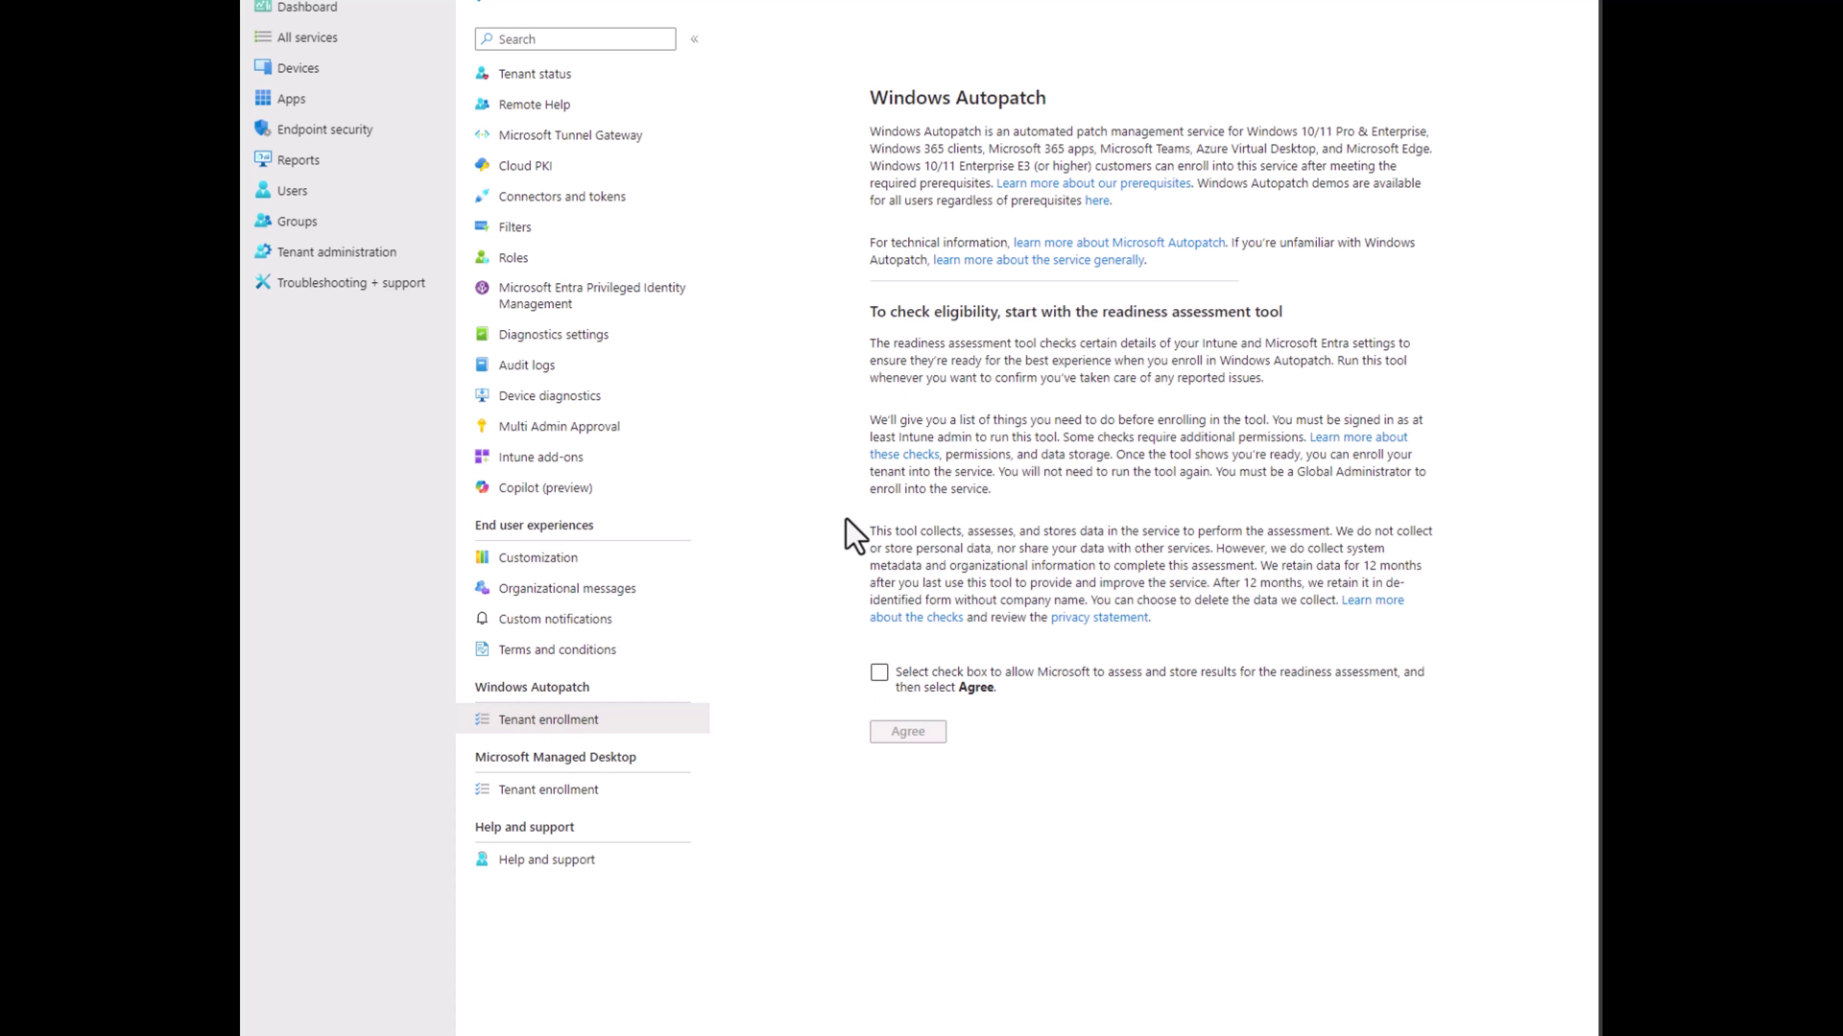
click(877, 673)
click(906, 734)
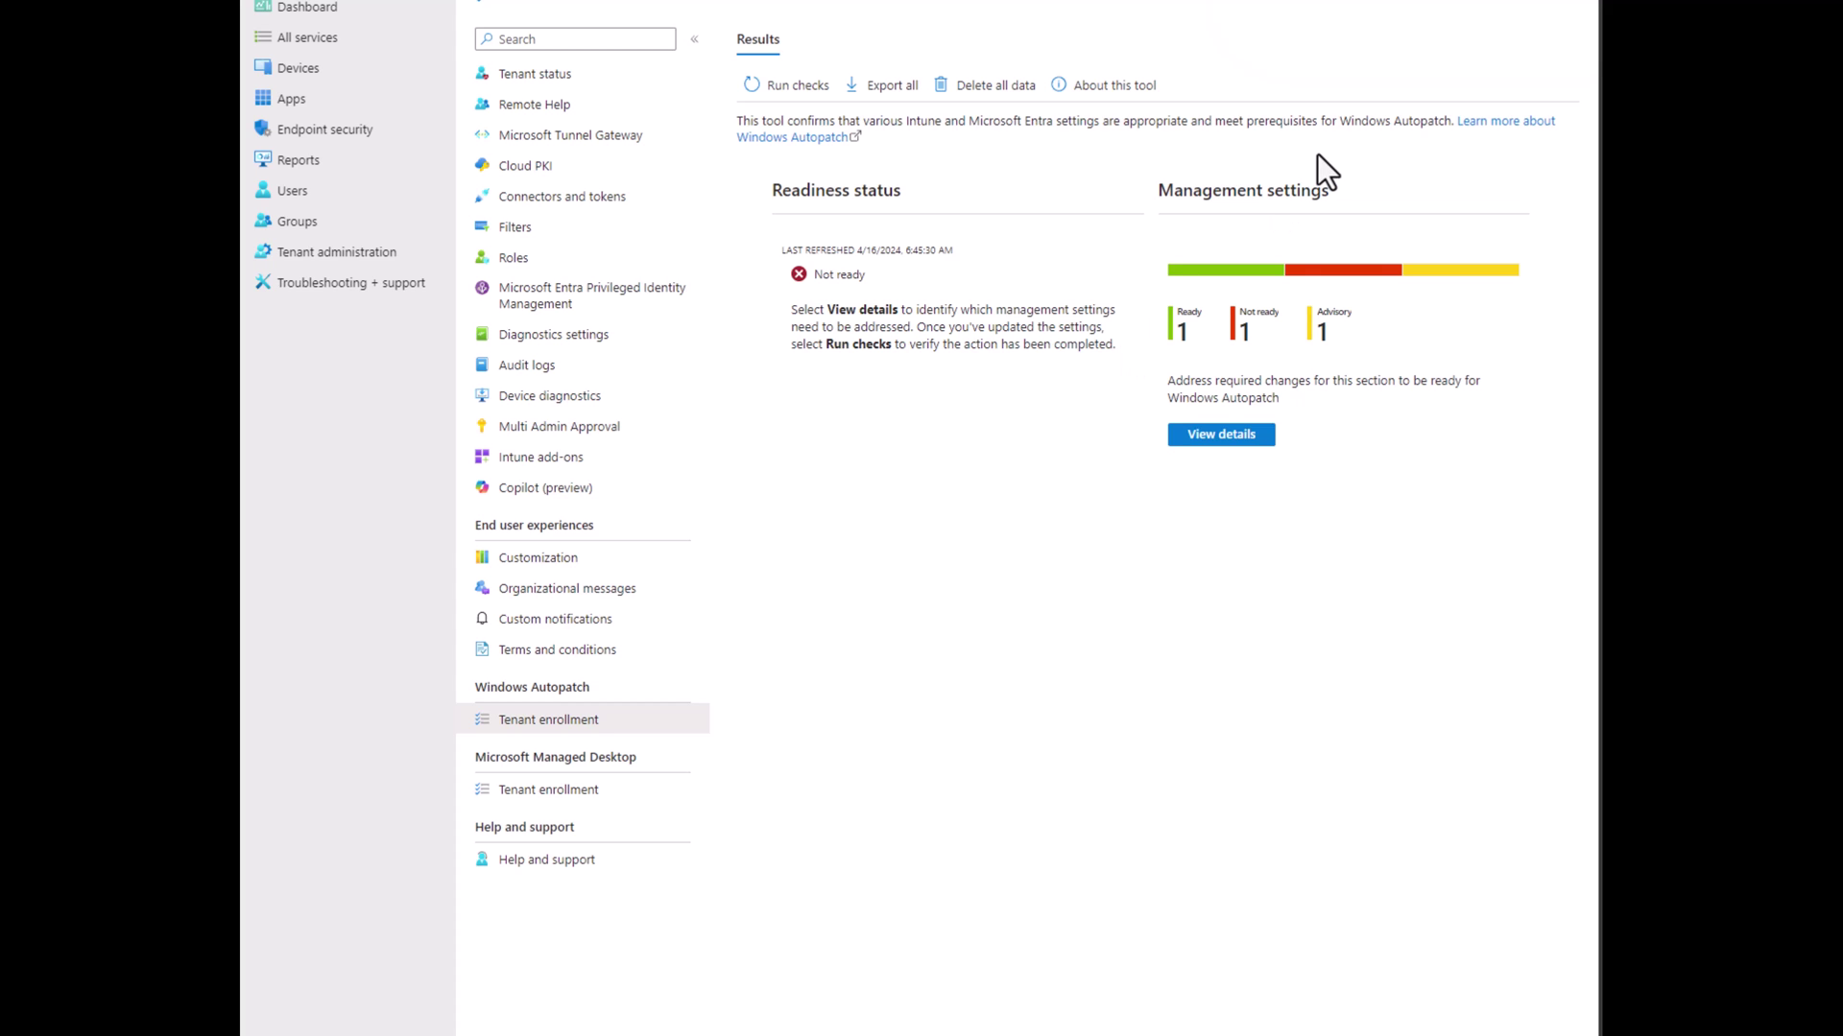
Review the management settings details and the Licenses check, then return to Results.
click(1233, 437)
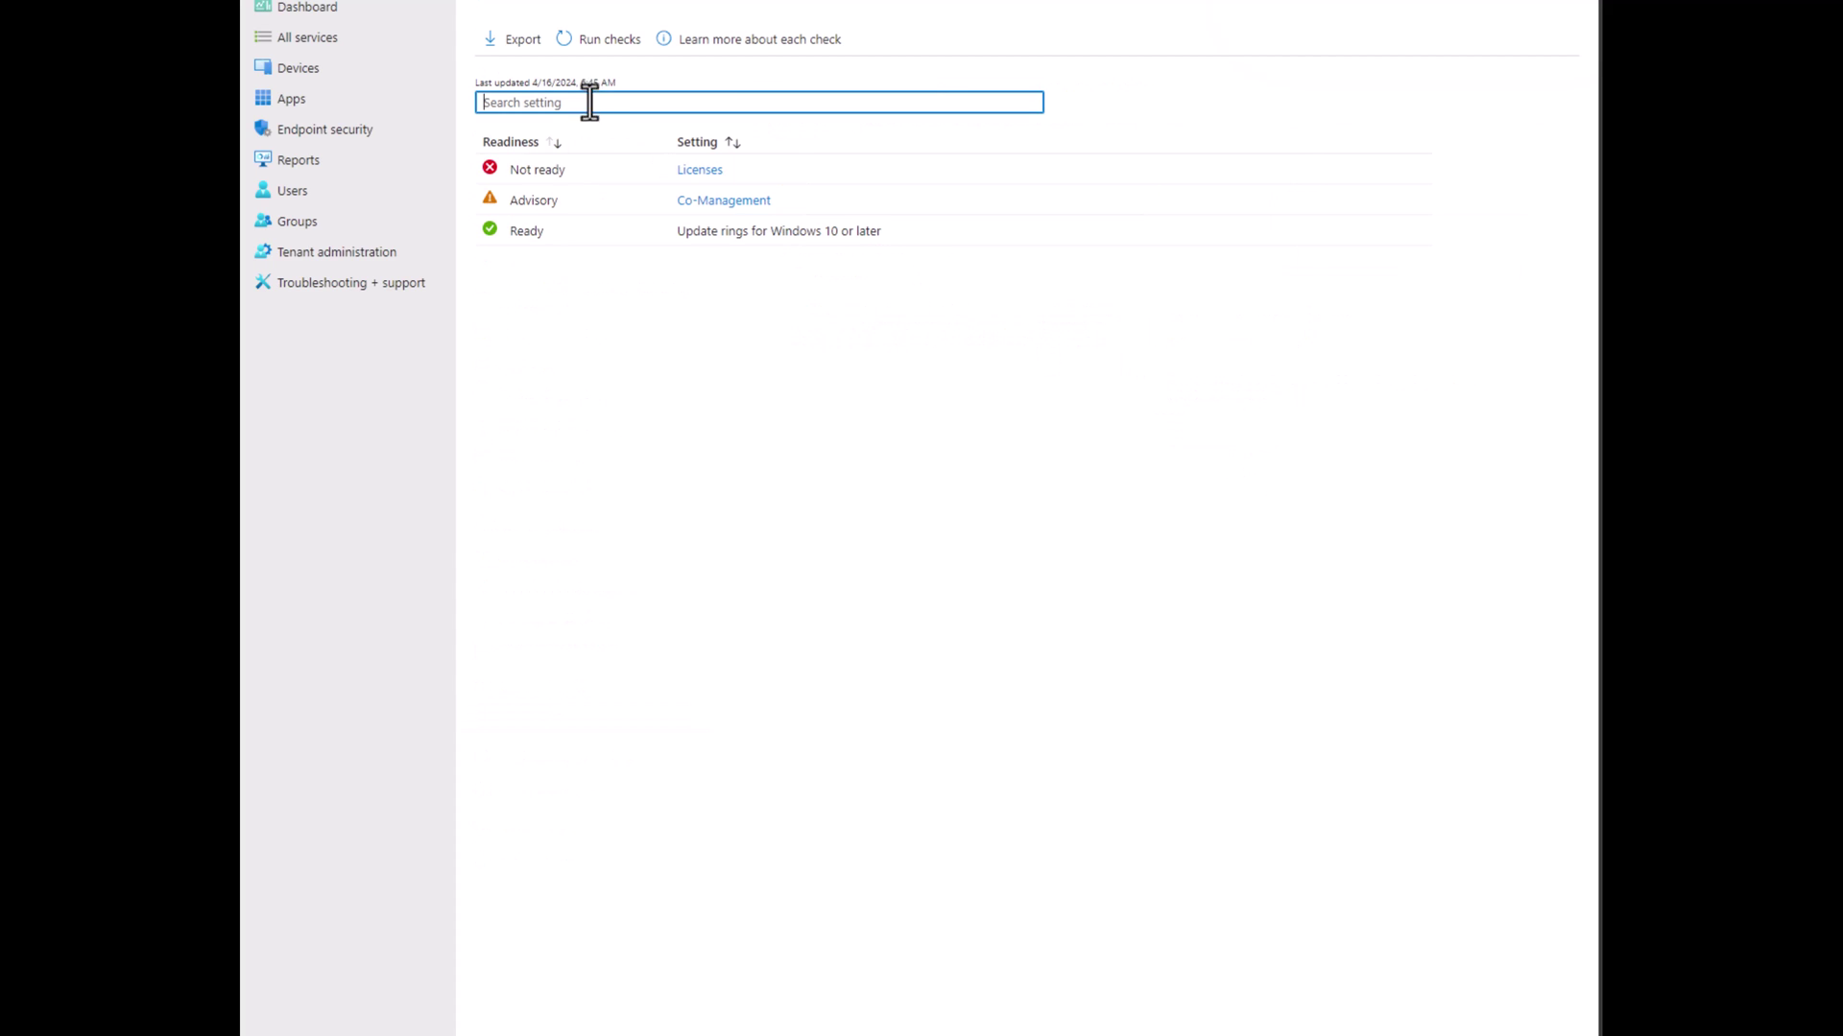
click(703, 170)
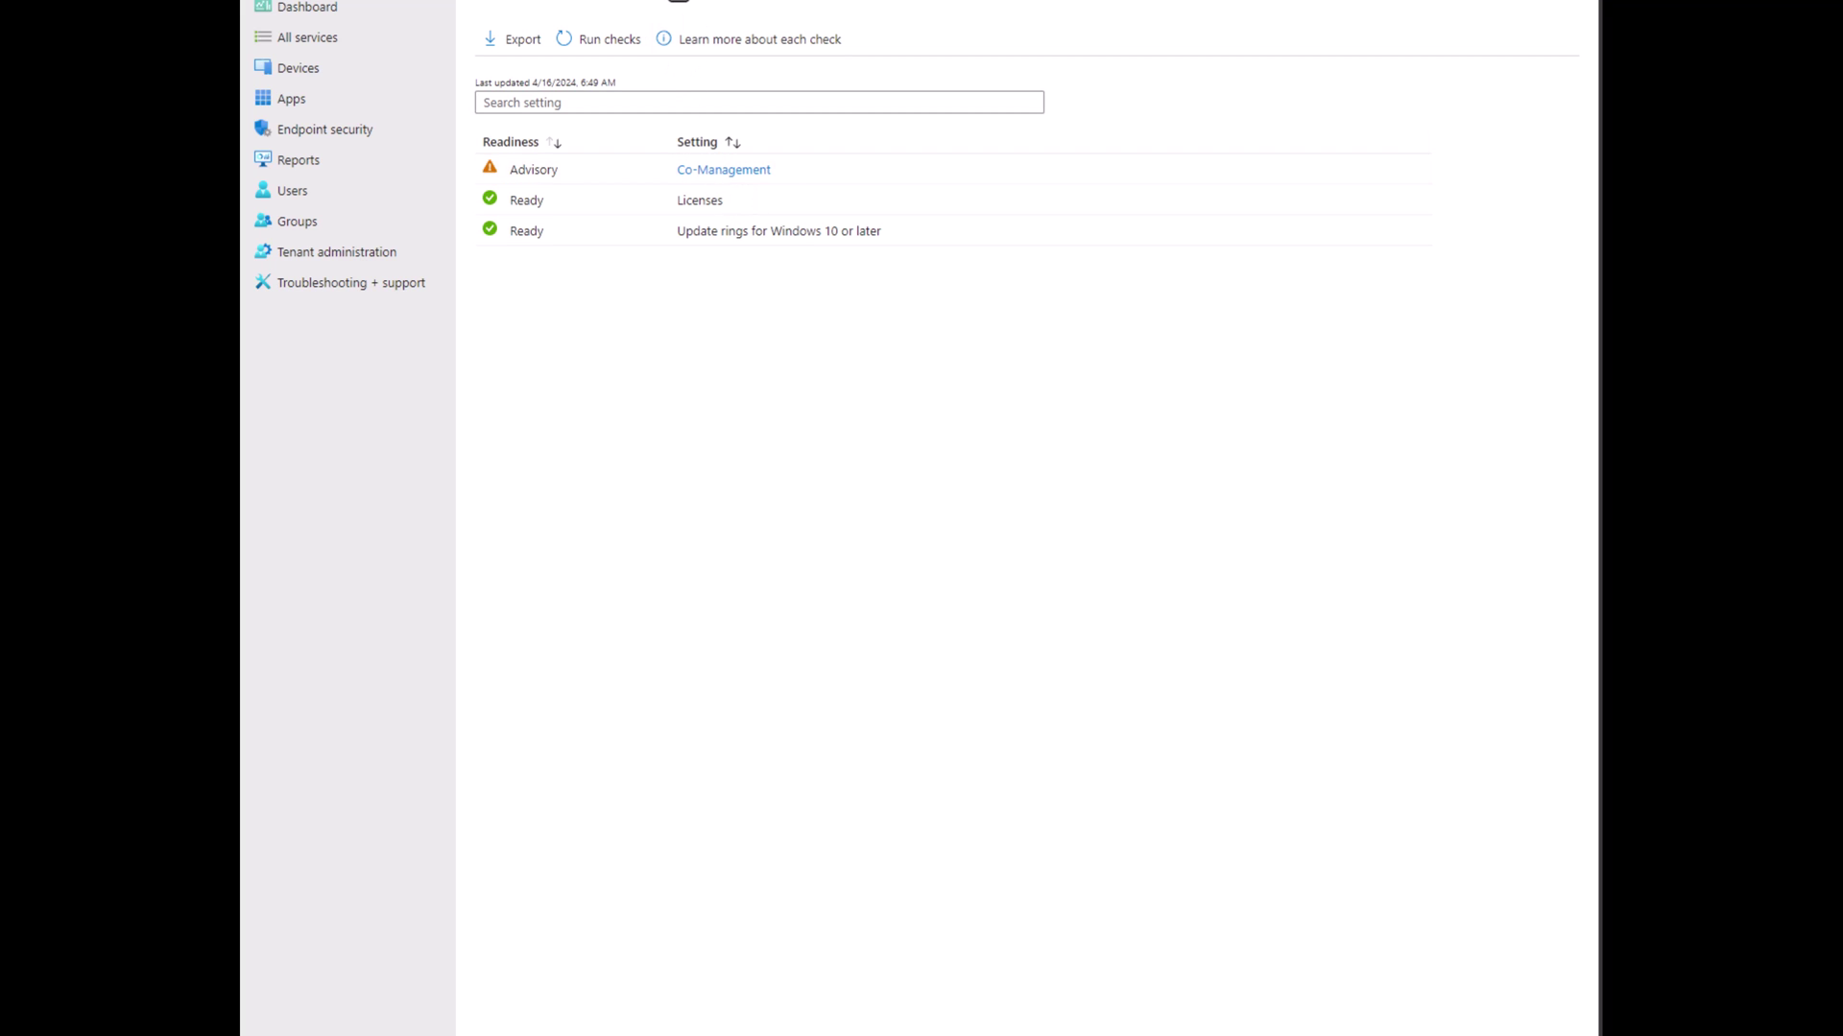
key(Escape)
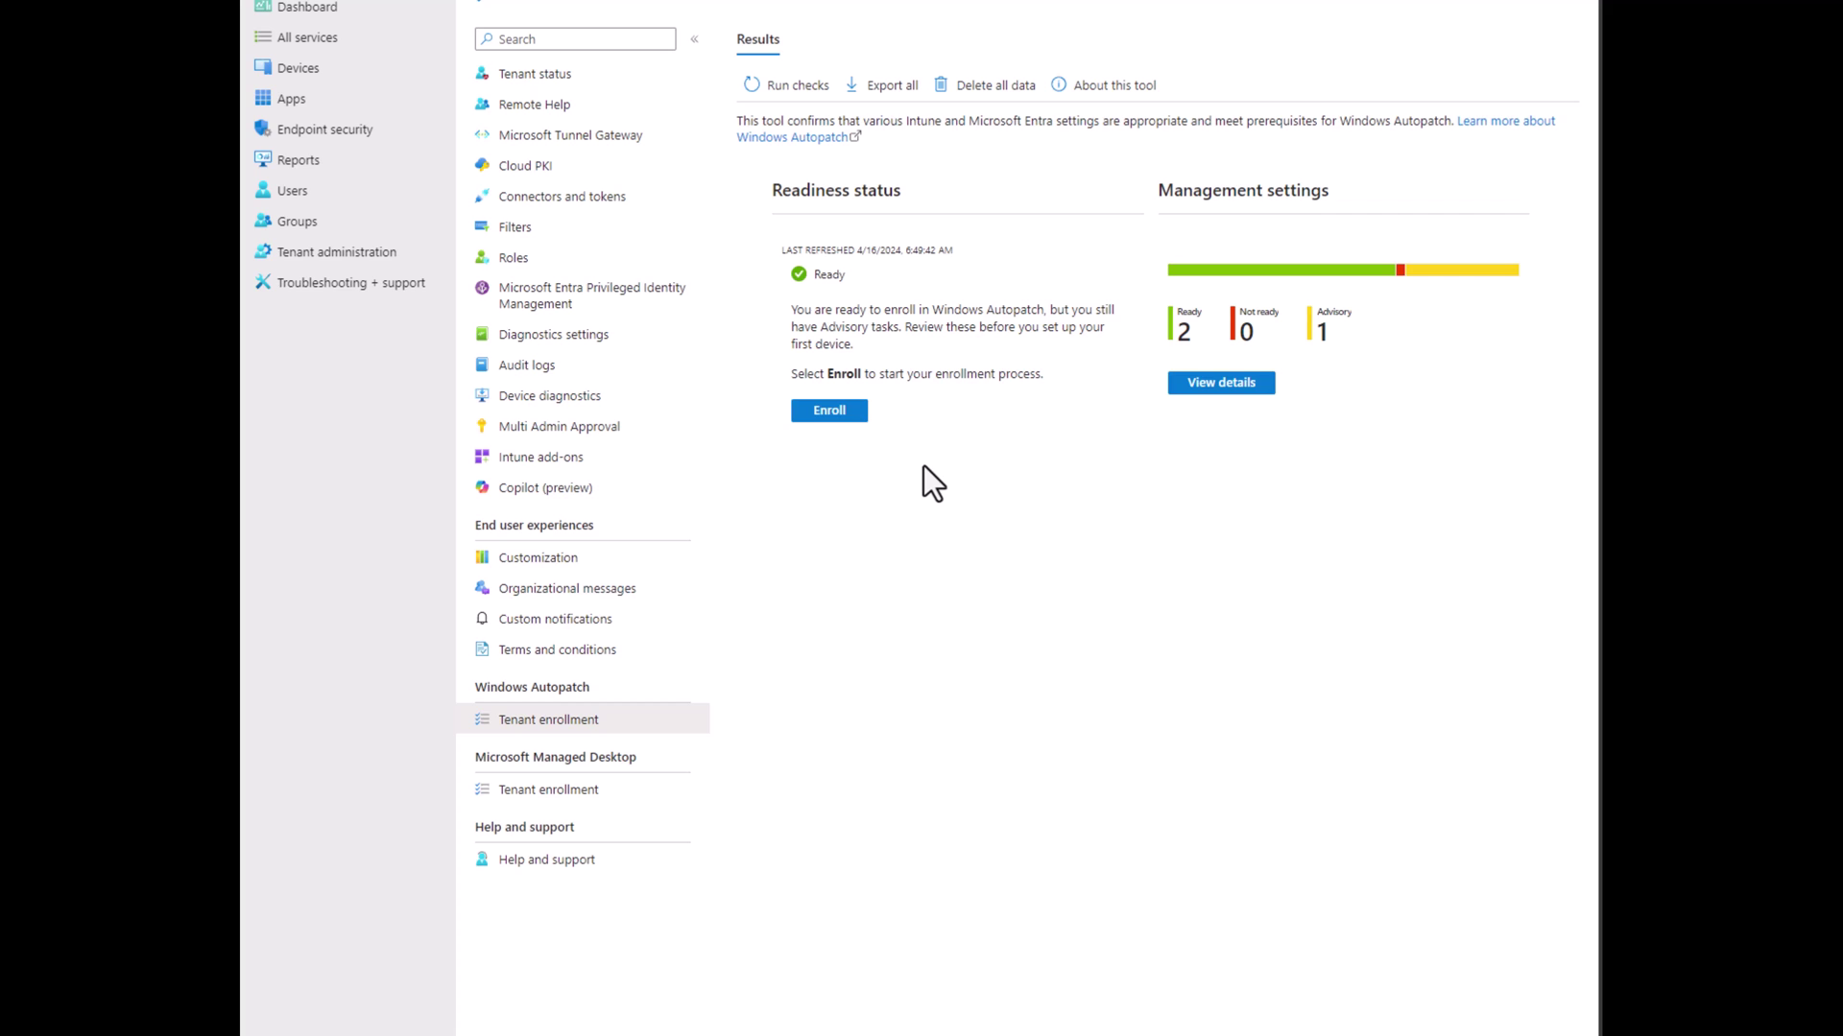
Start Autopatch enrollment and grant Microsoft administrator access to the organization.
click(831, 411)
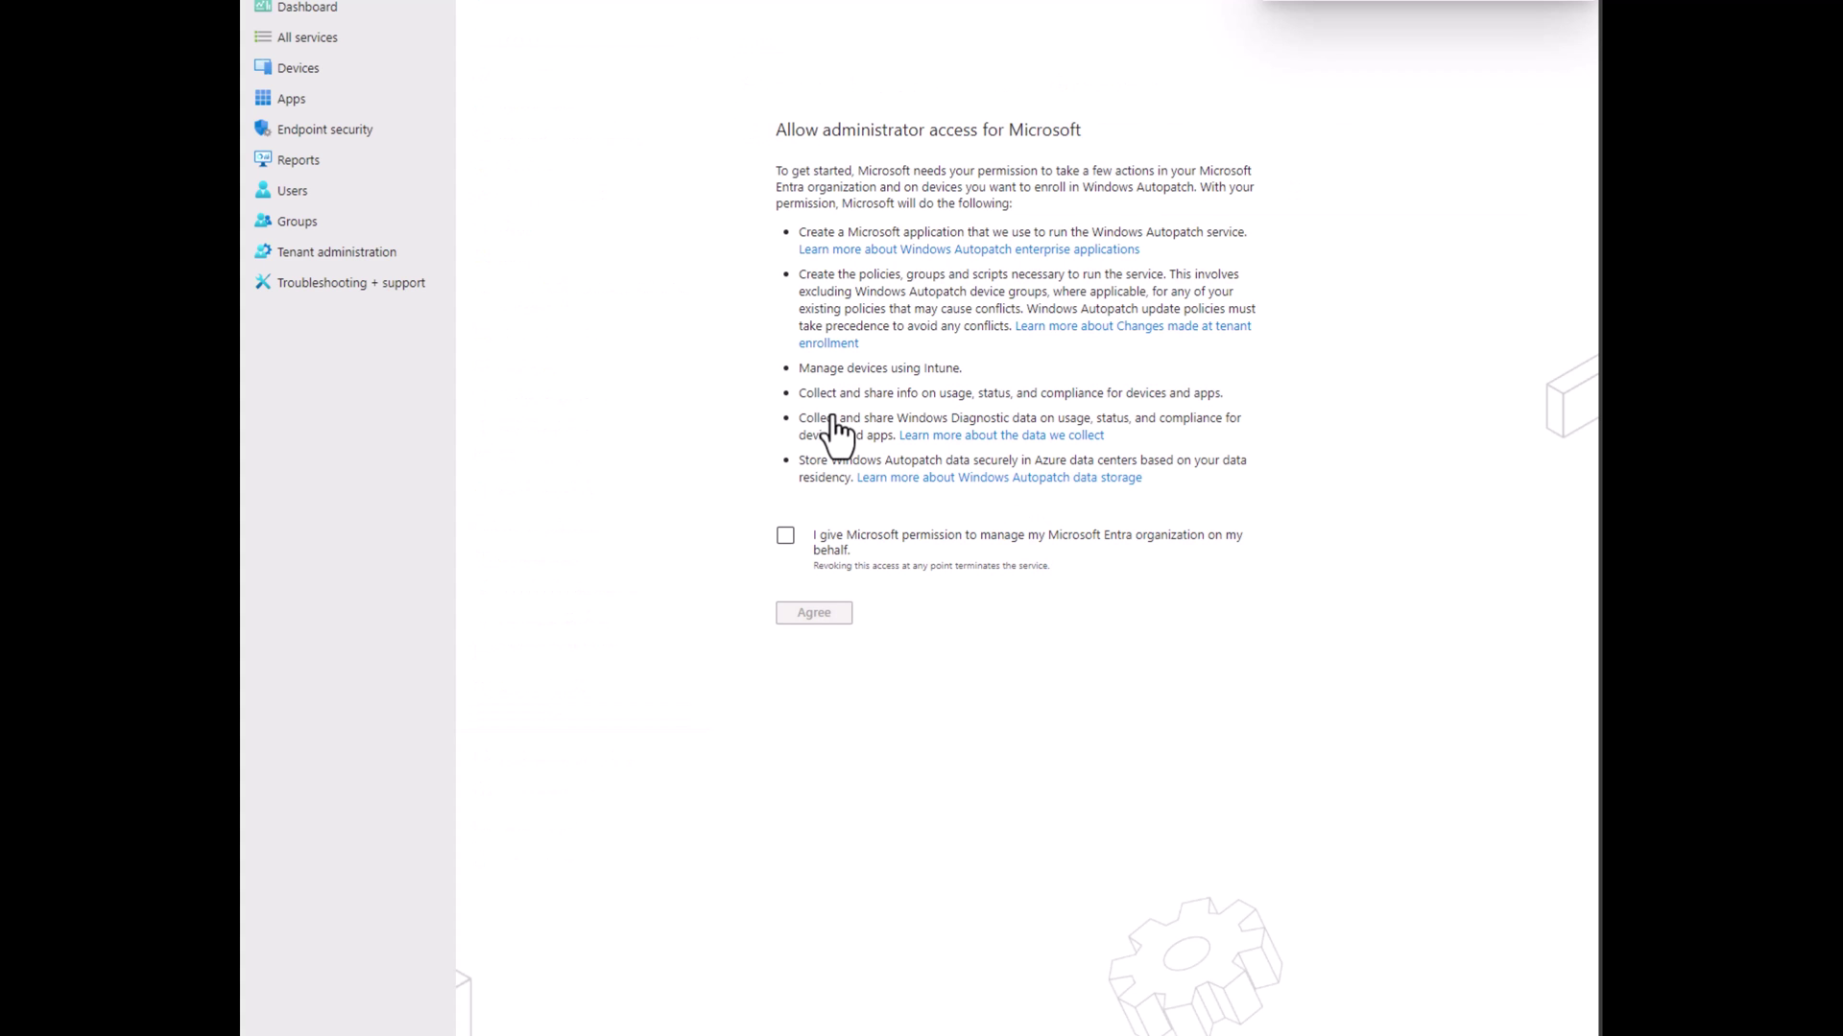
click(785, 536)
click(811, 616)
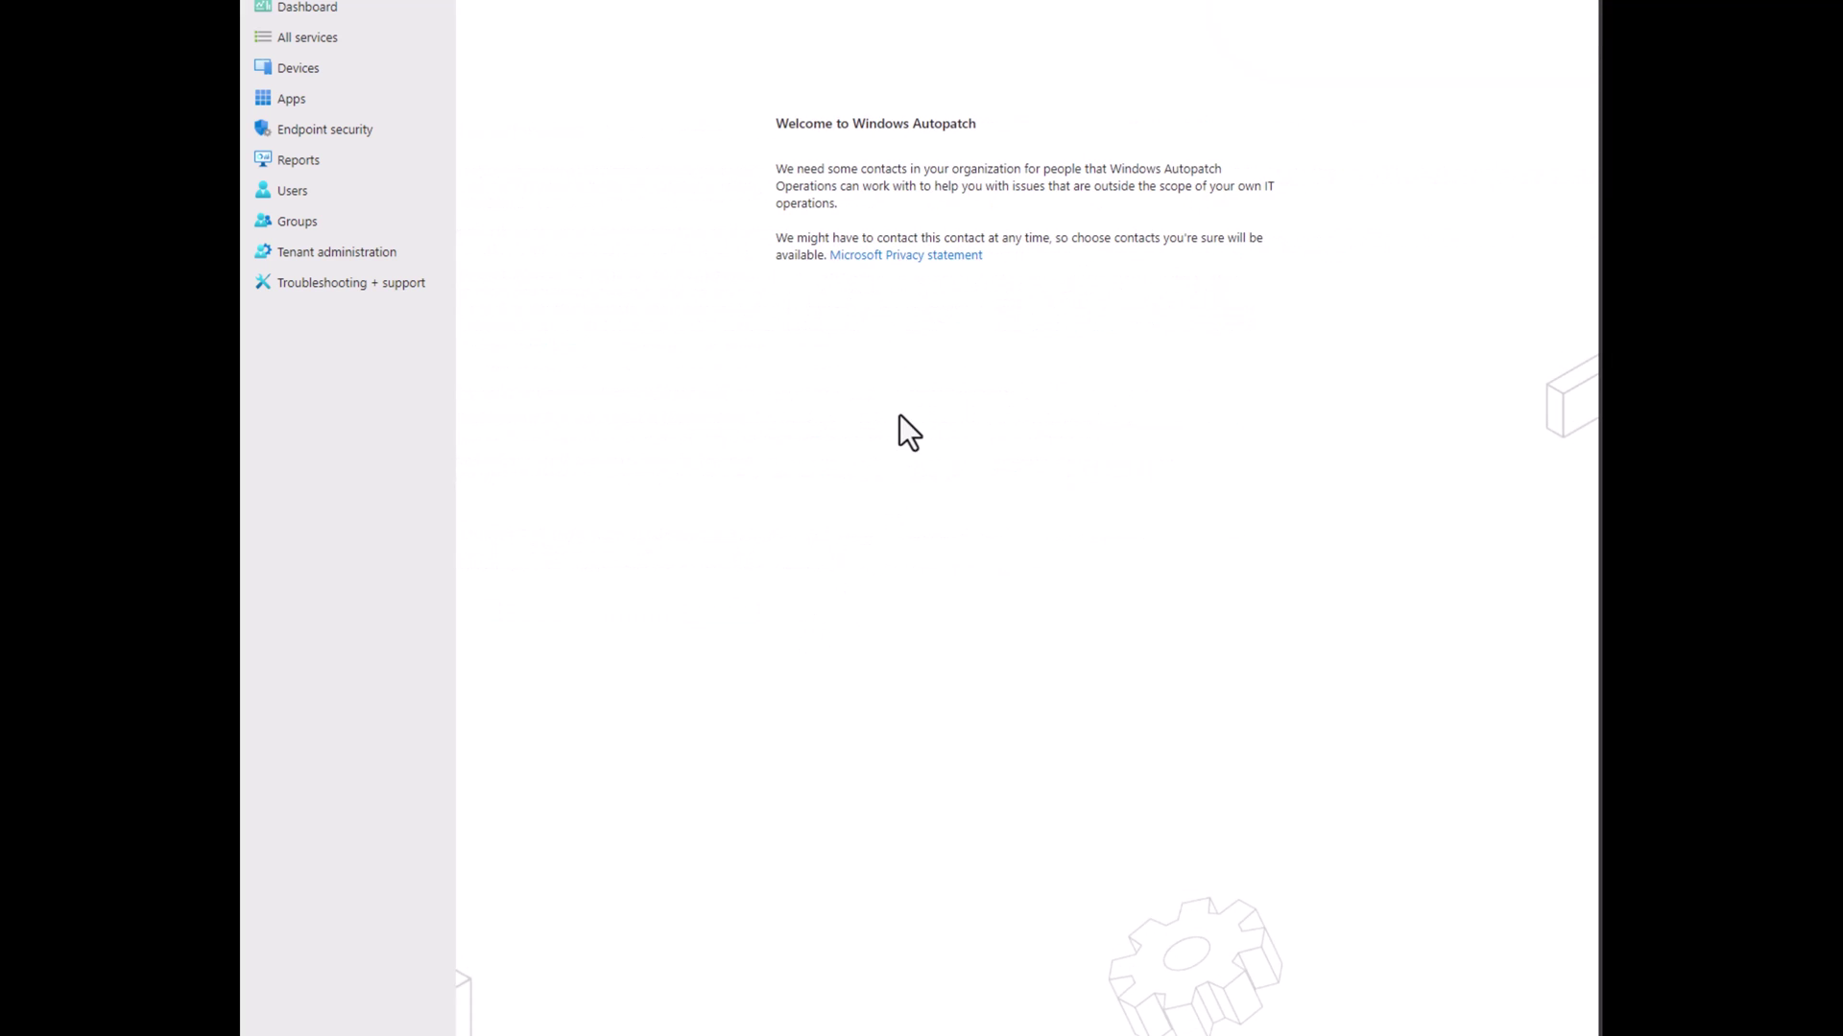
Enter the primary admin's phone number with the +1 country code and their e-mail address.
click(1024, 419)
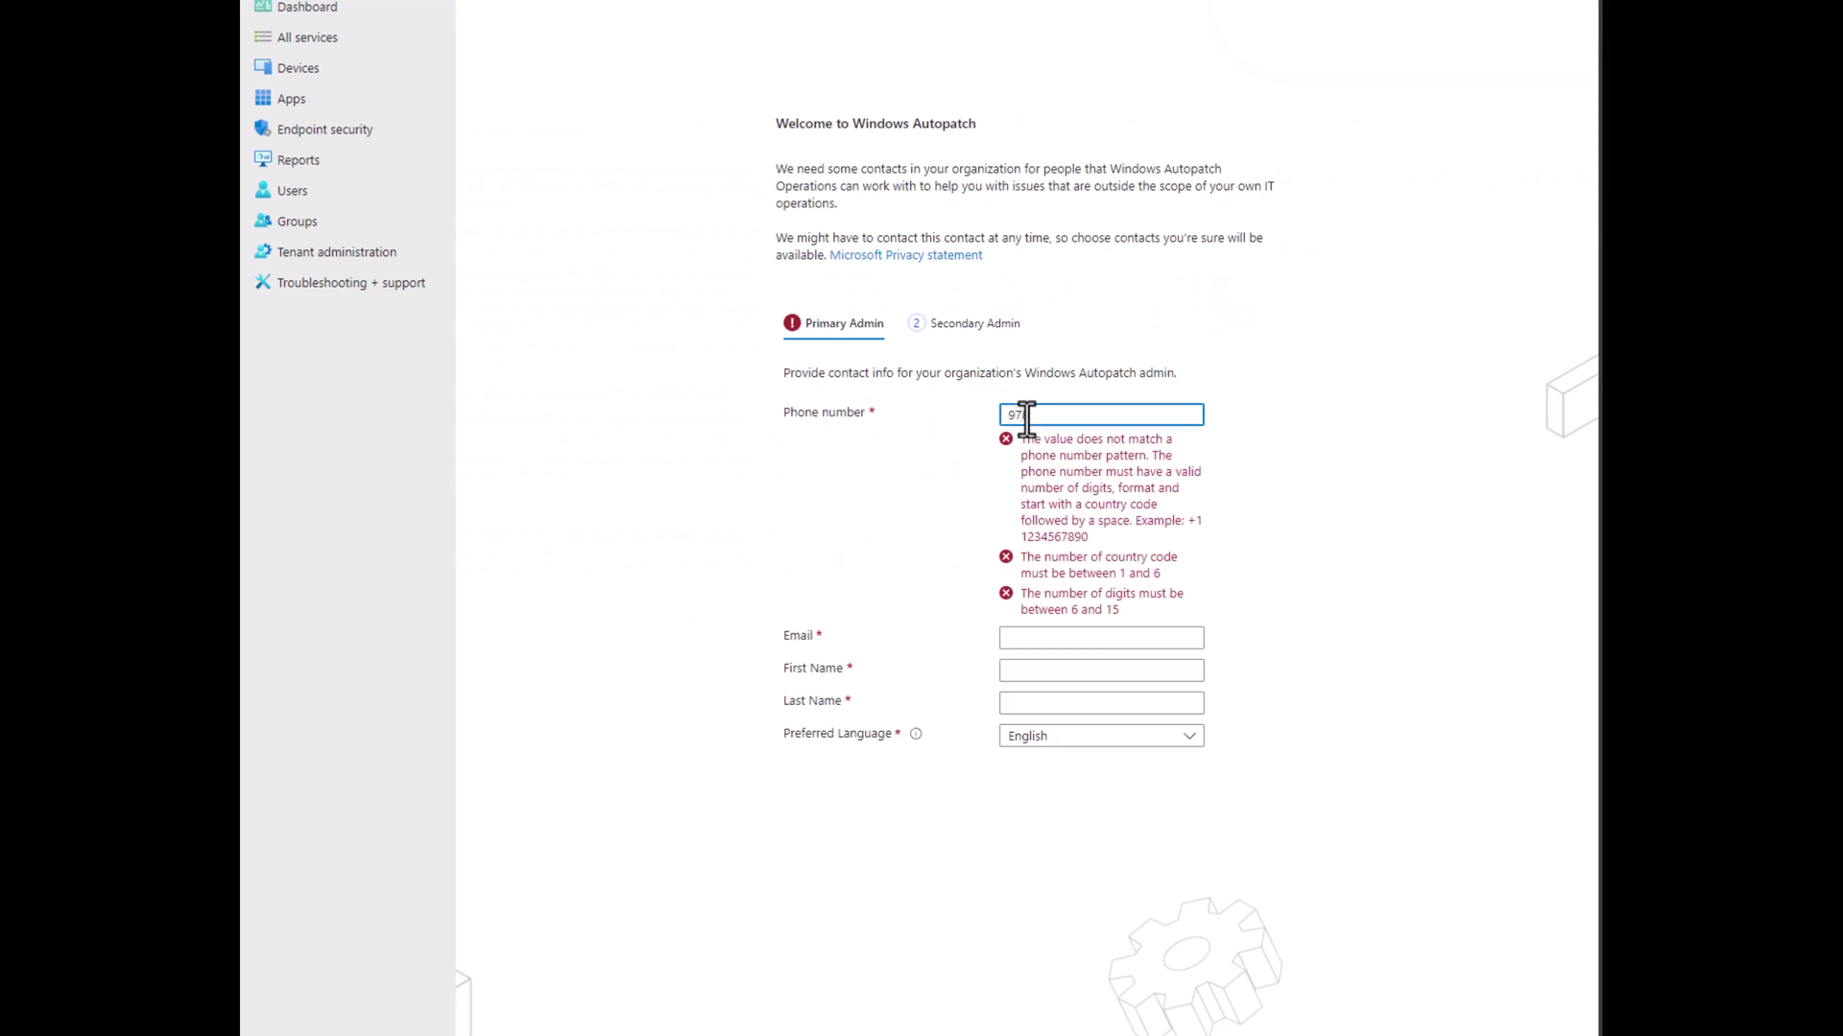
key(Home)
text(+1)
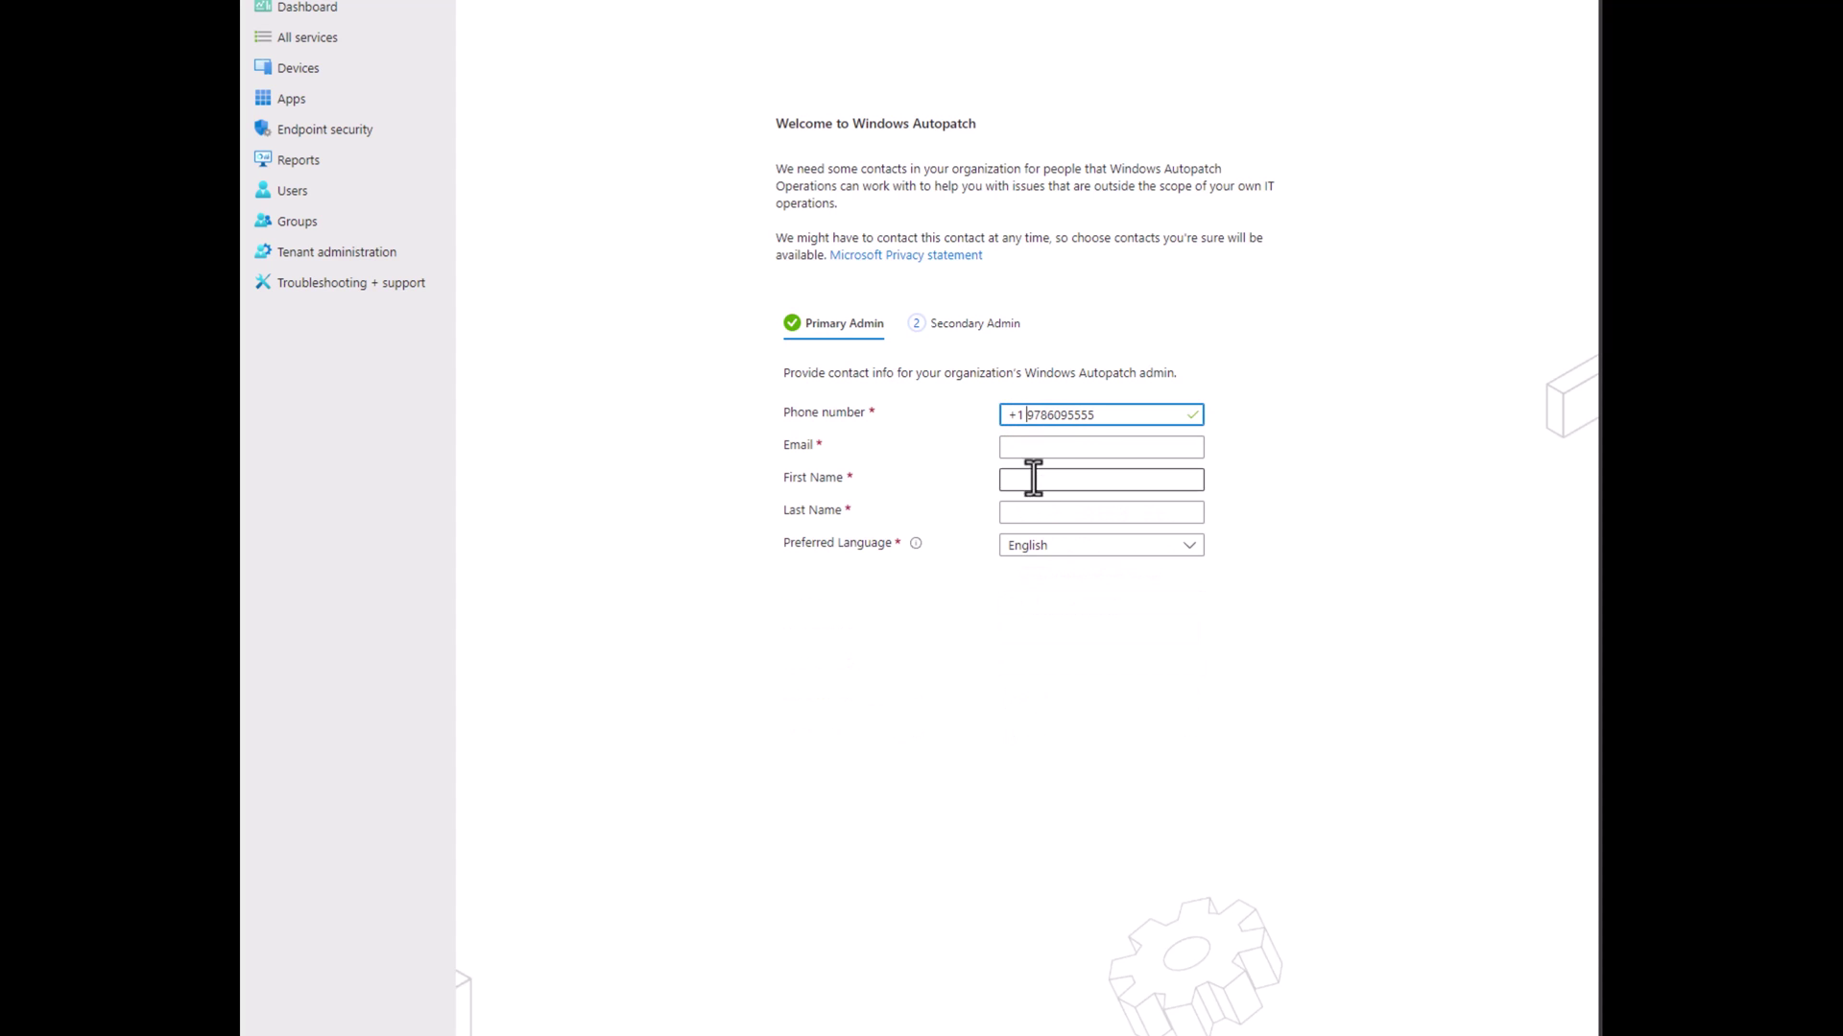
click(1045, 458)
text(j)
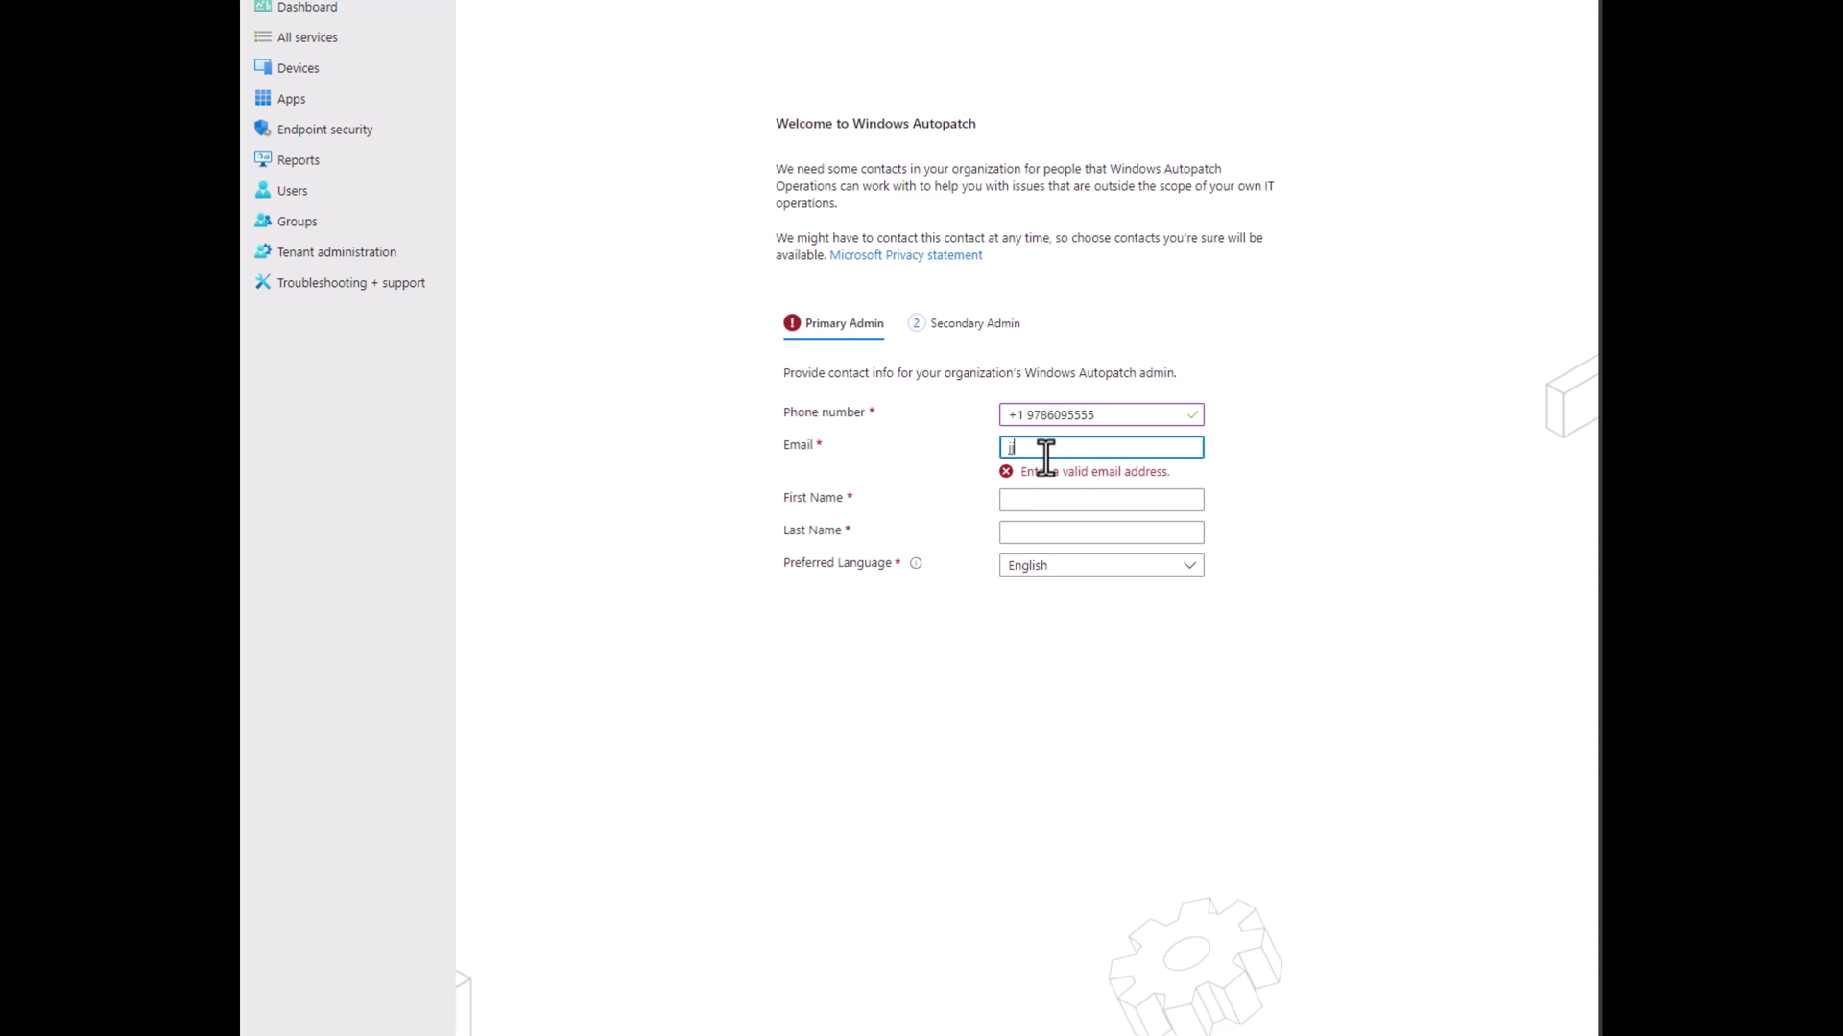
Enter the primary admin's first and last name.
key(Tab)
text(Jo)
key(Tab)
key(shift+Tab)
key(Tab)
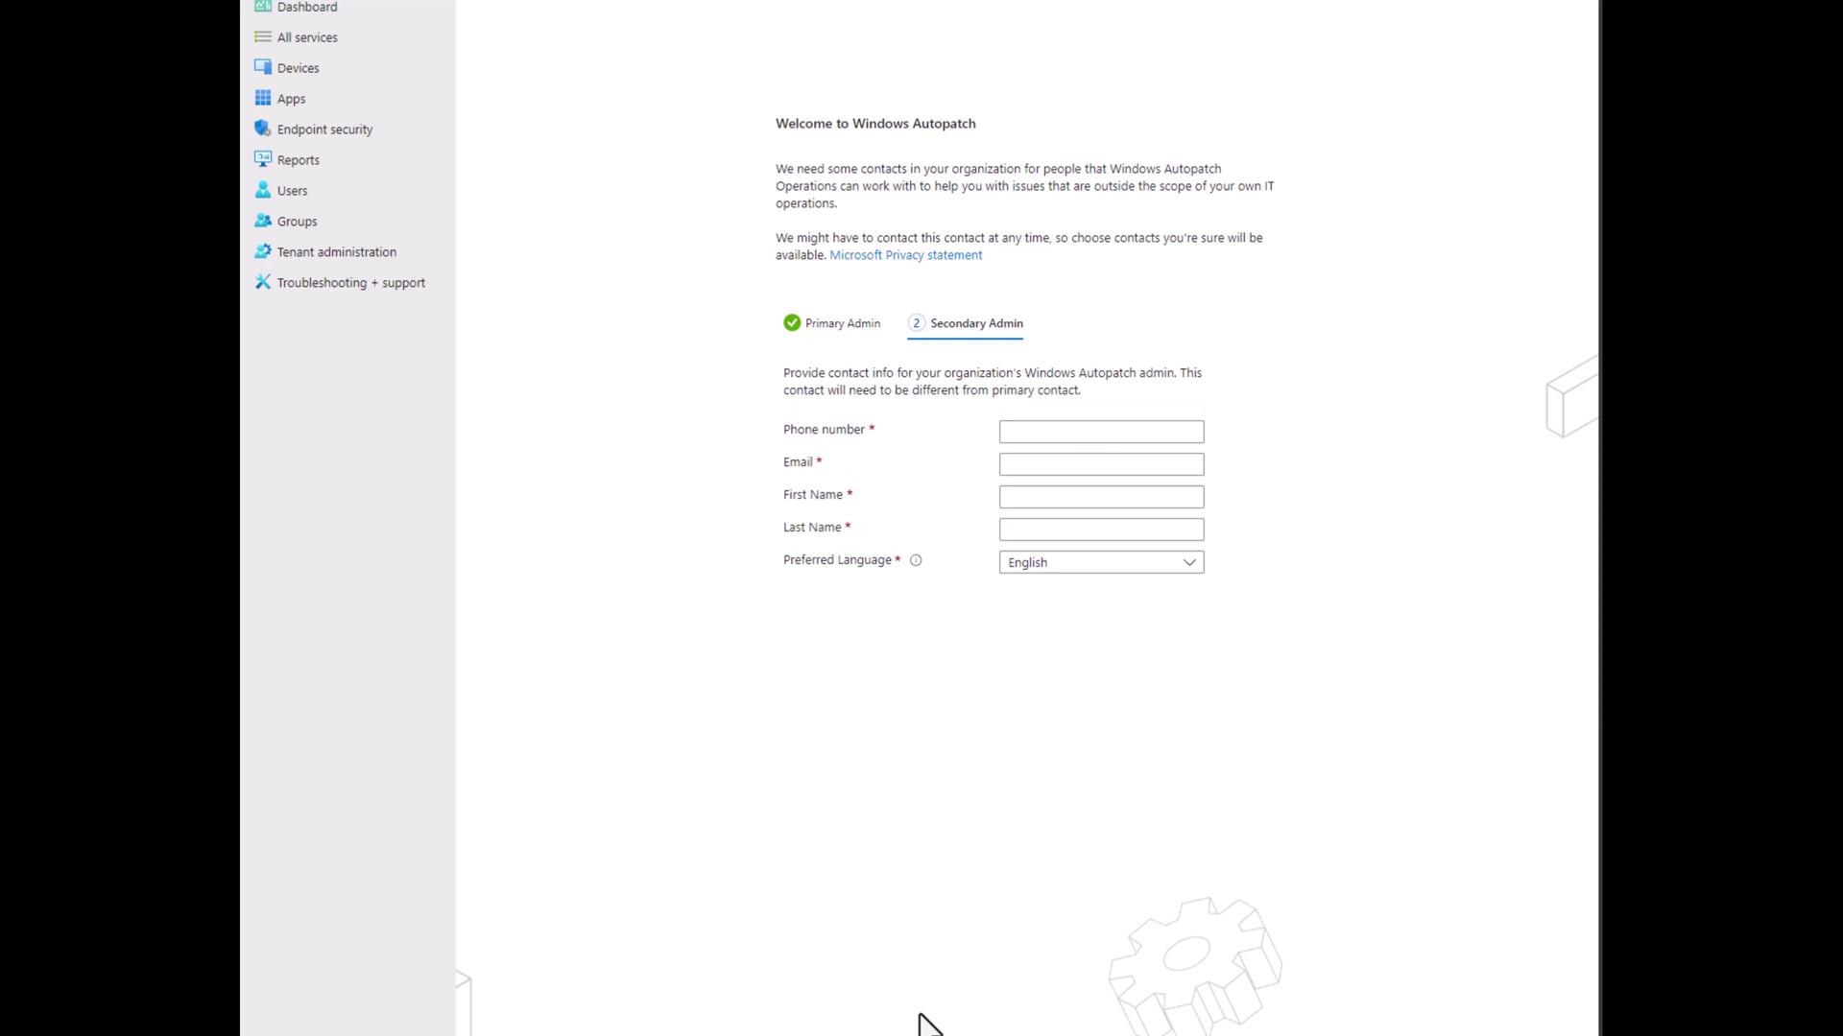
Fill in the secondary admin's +1 phone number, e-mail, first and last name, and submit enrollment.
click(1040, 430)
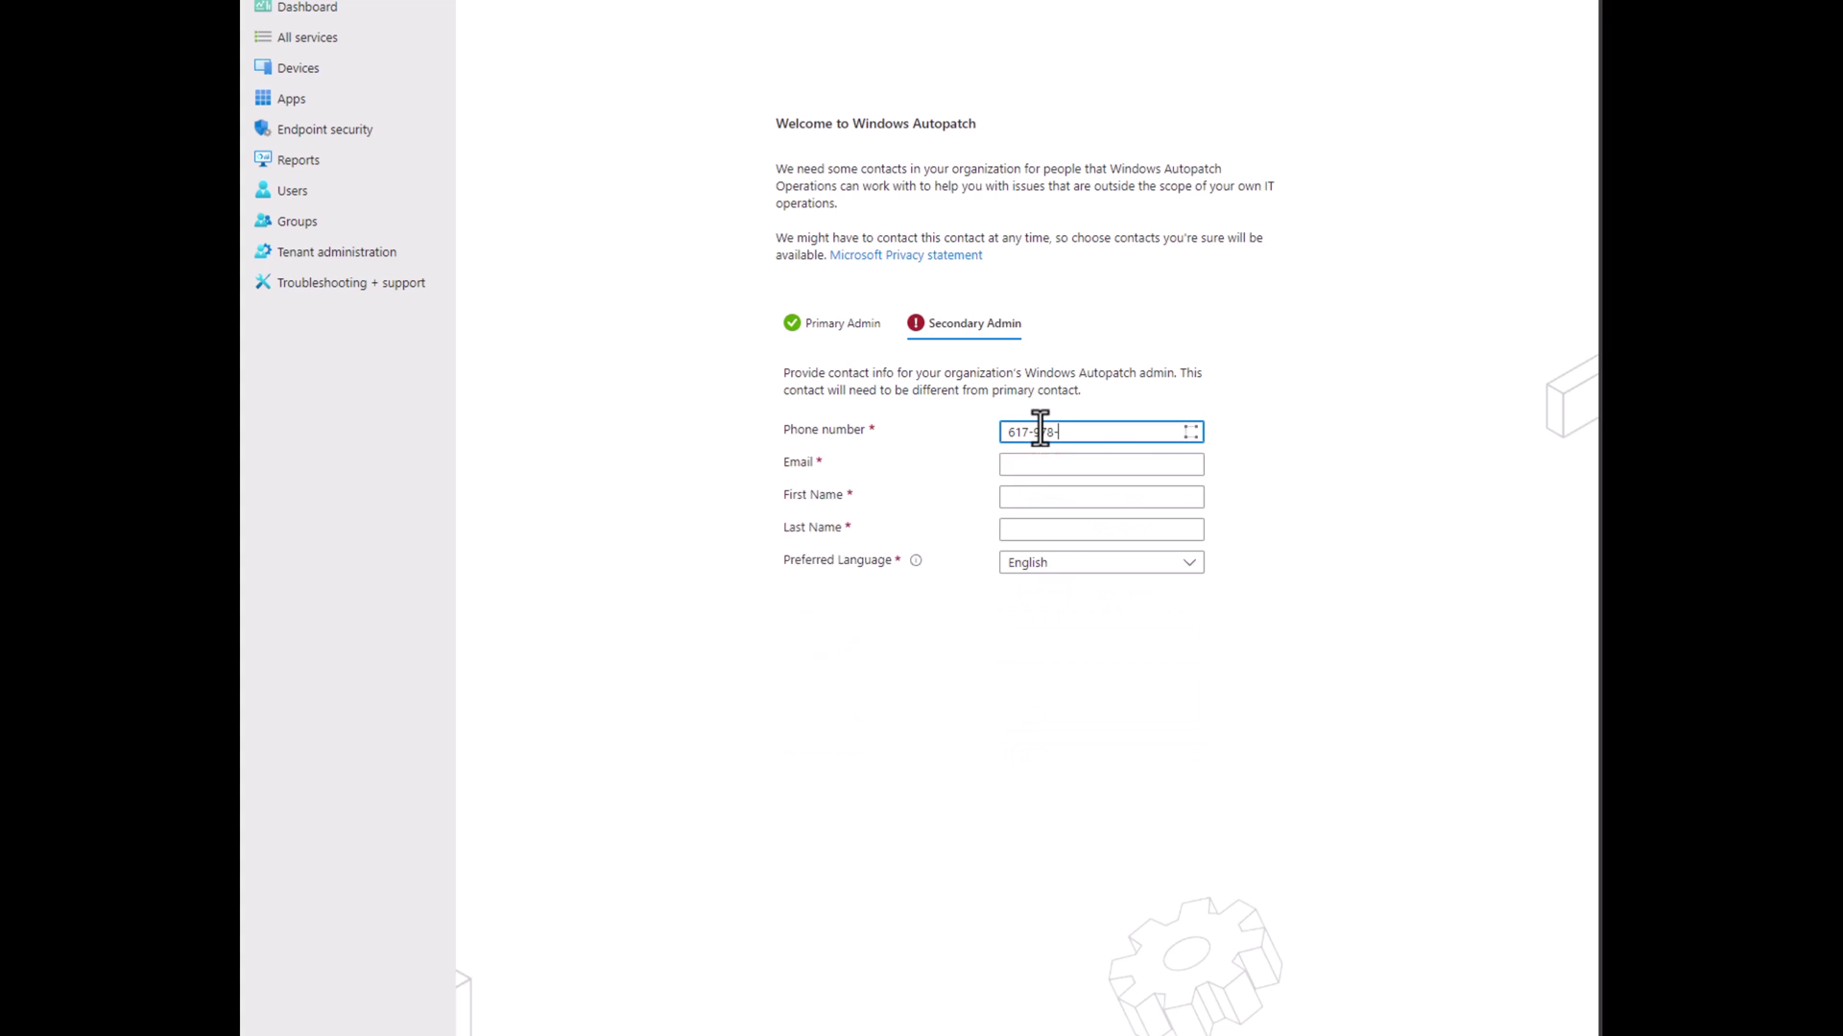
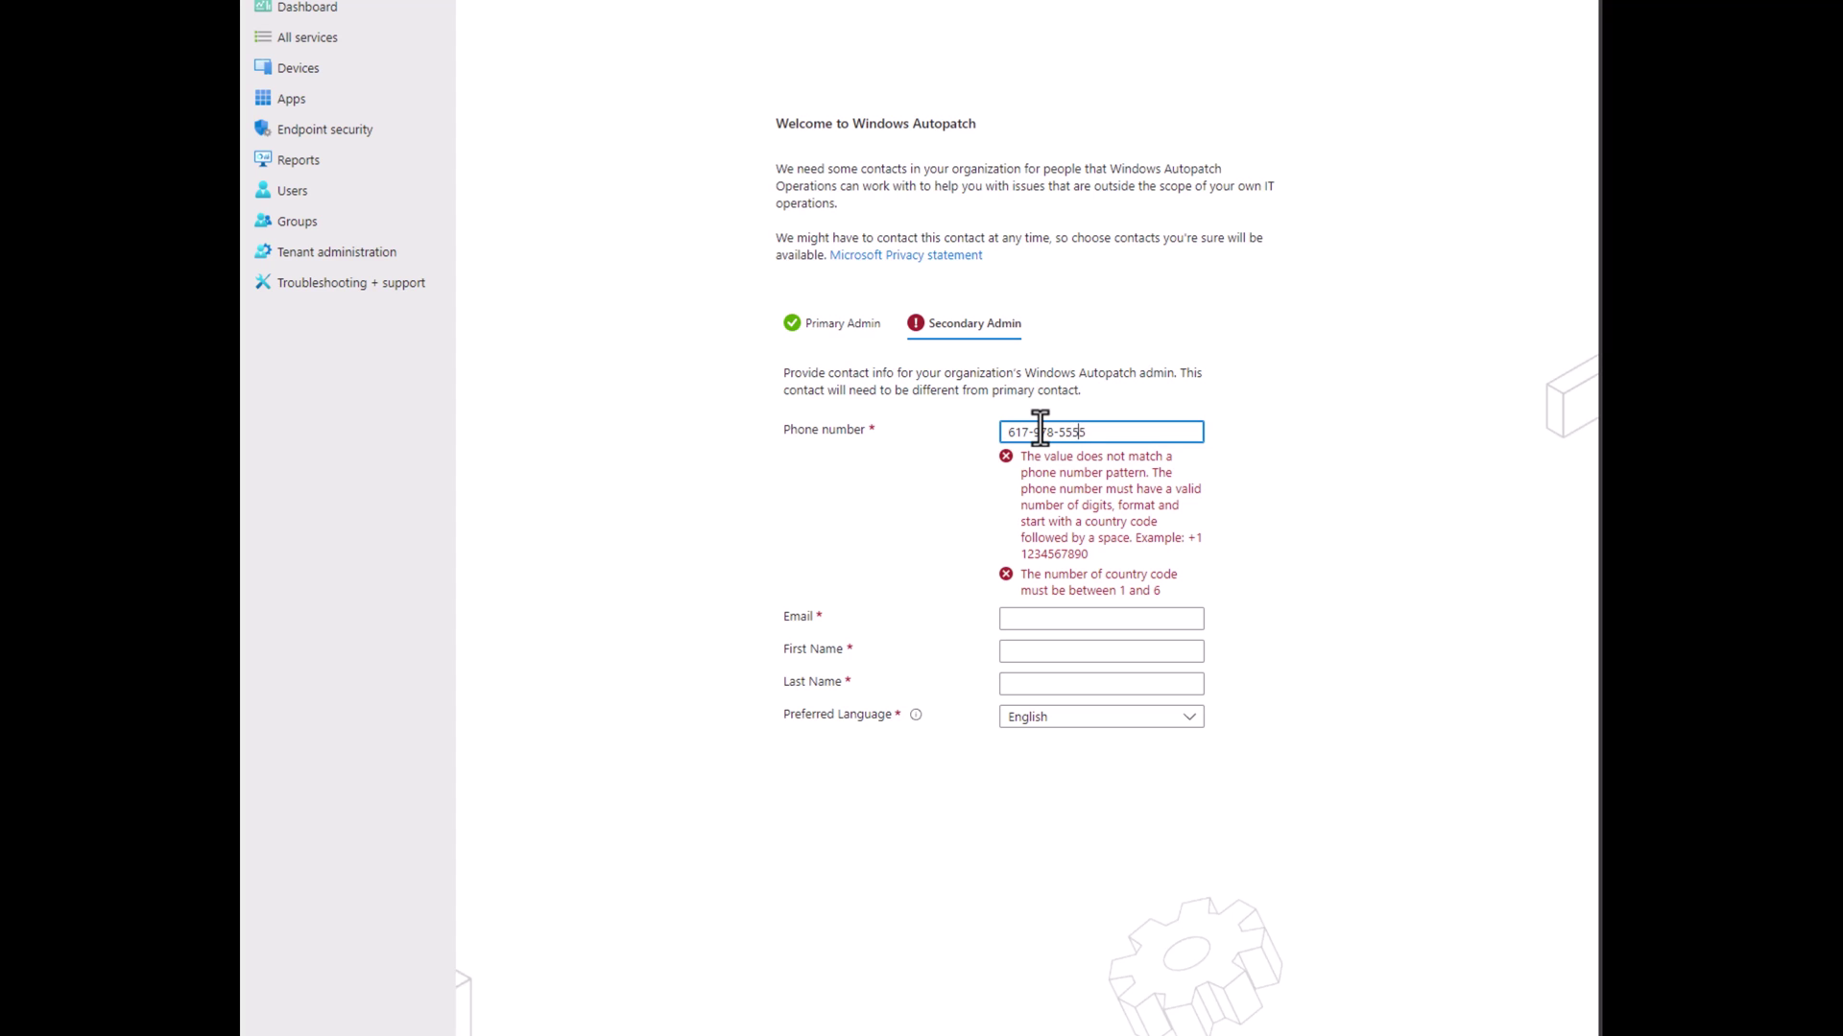
text(+1)
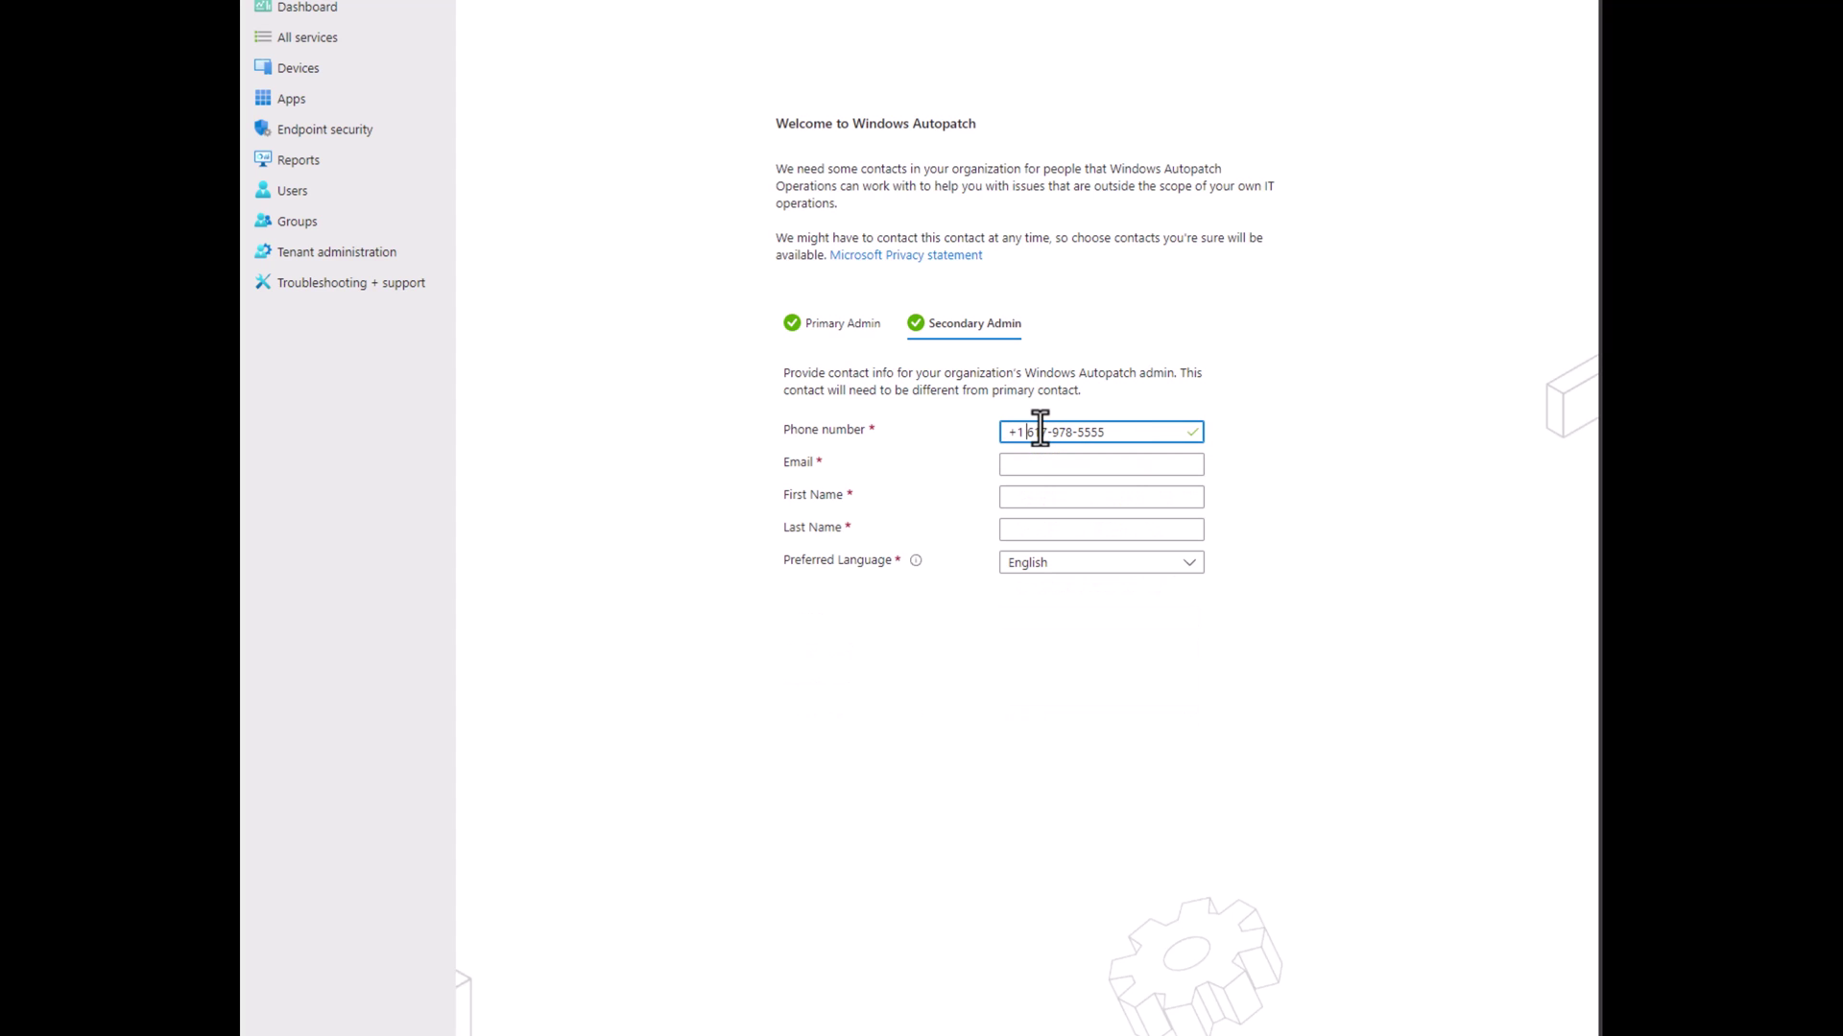
click(1024, 470)
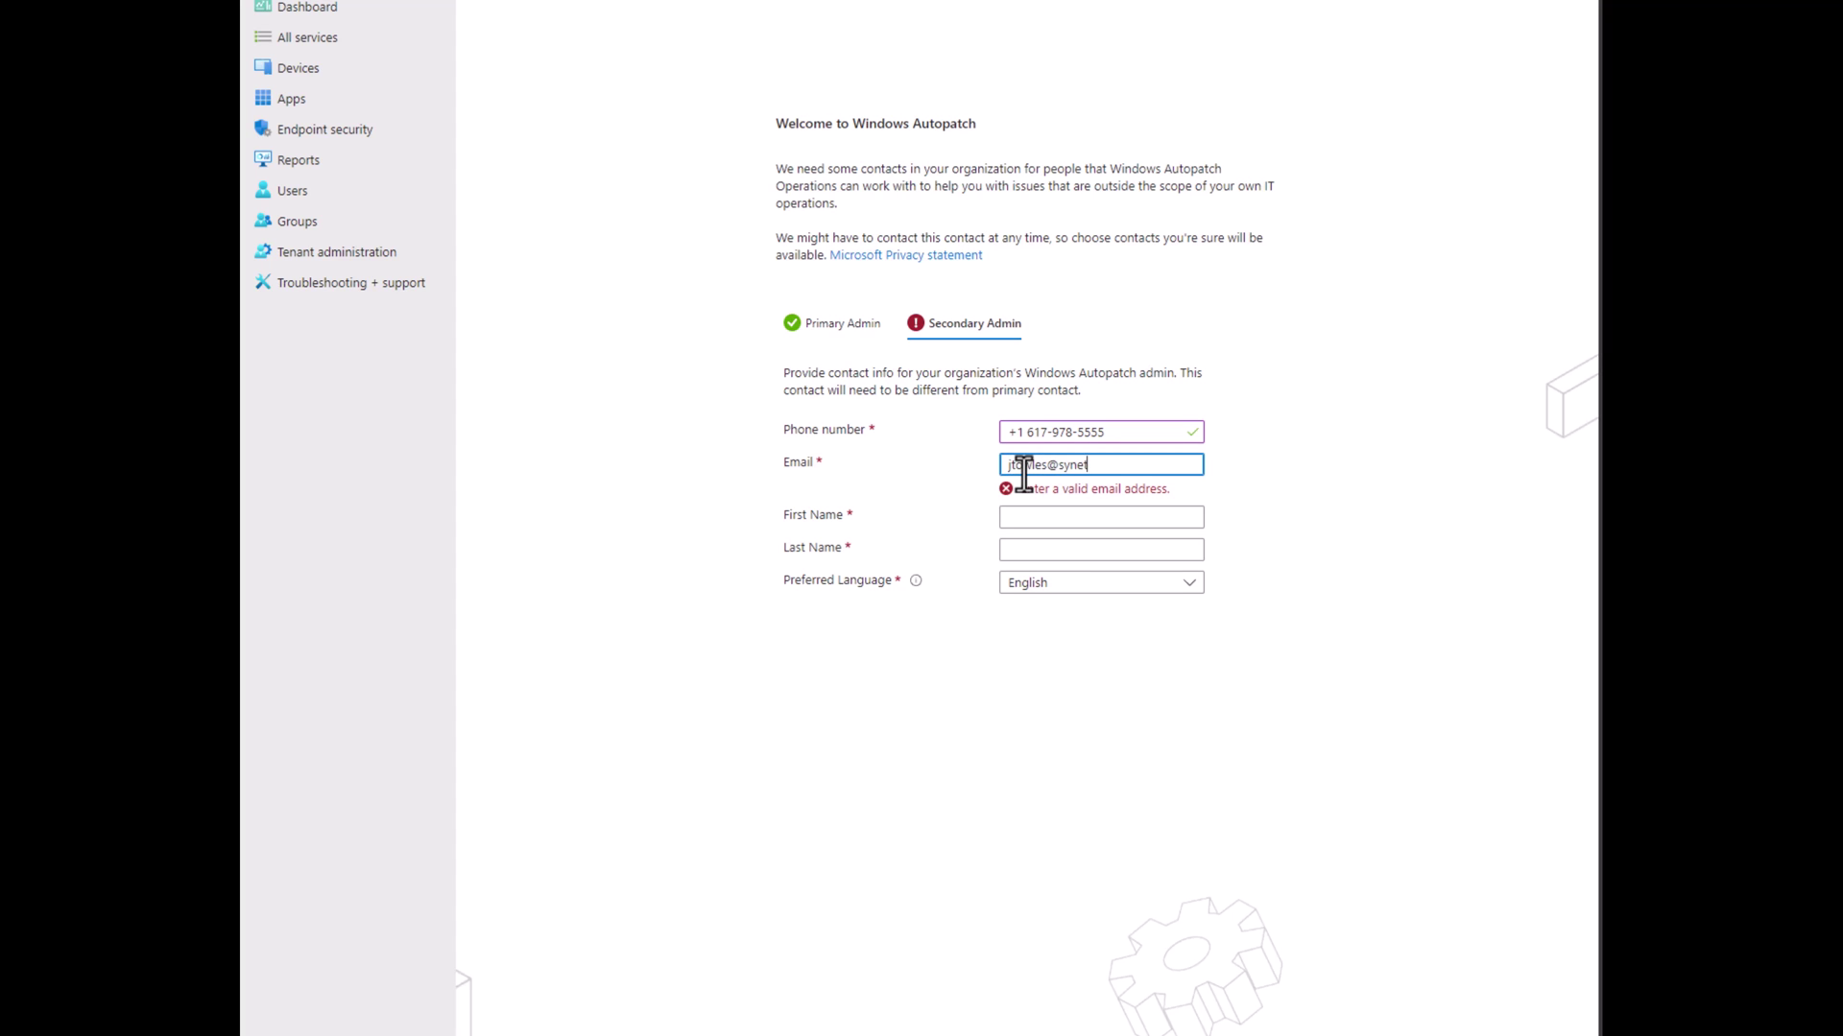
key(Tab)
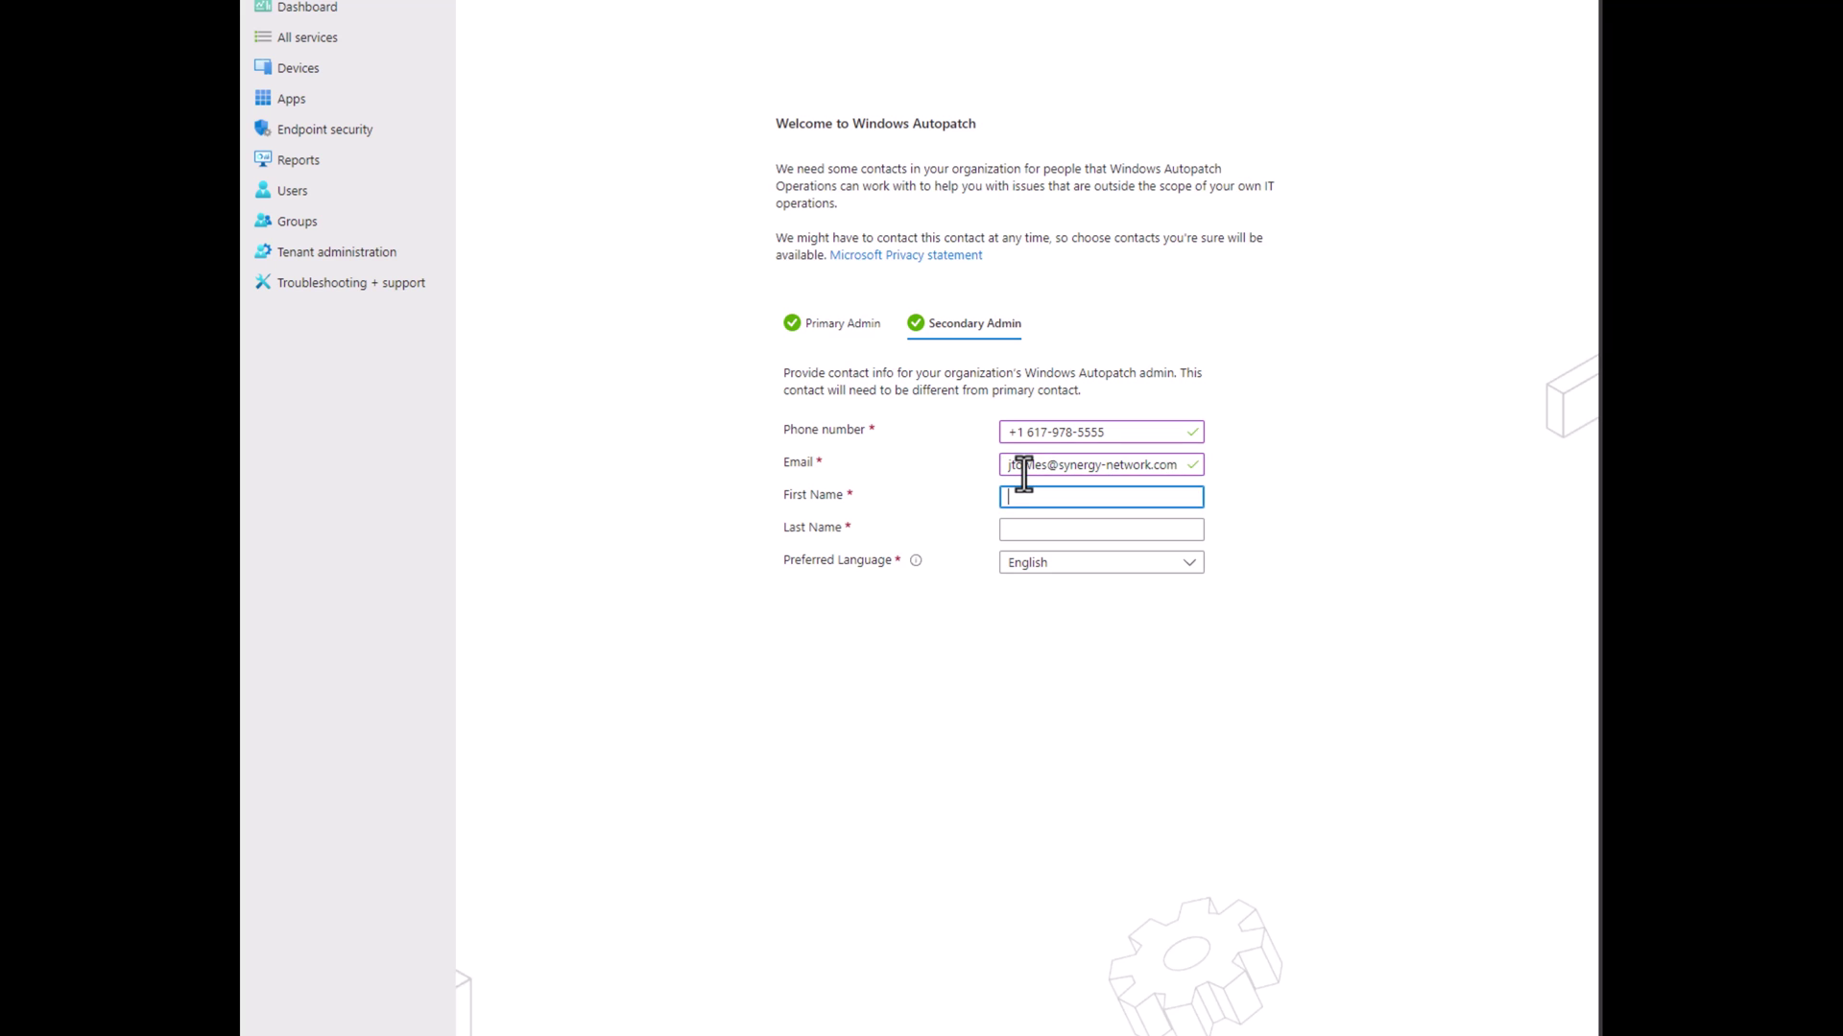
text(J)
key(Tab)
text(Towles)
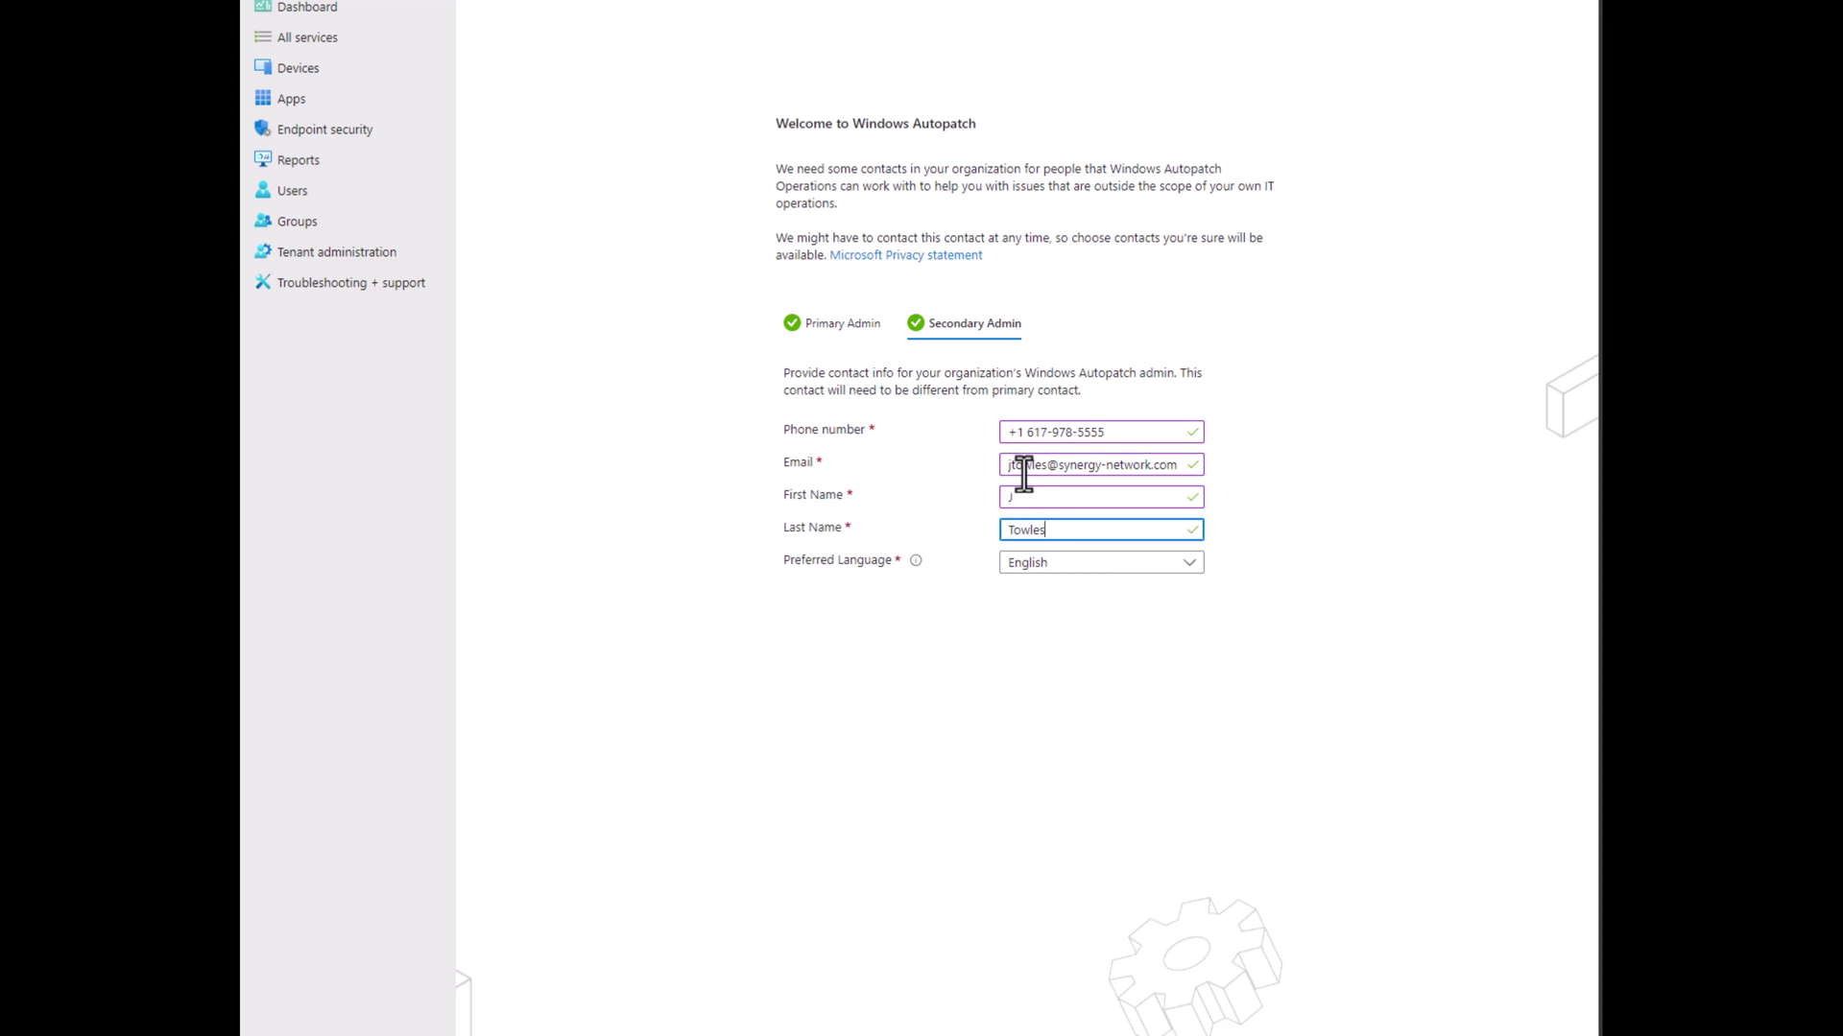
key(Return)
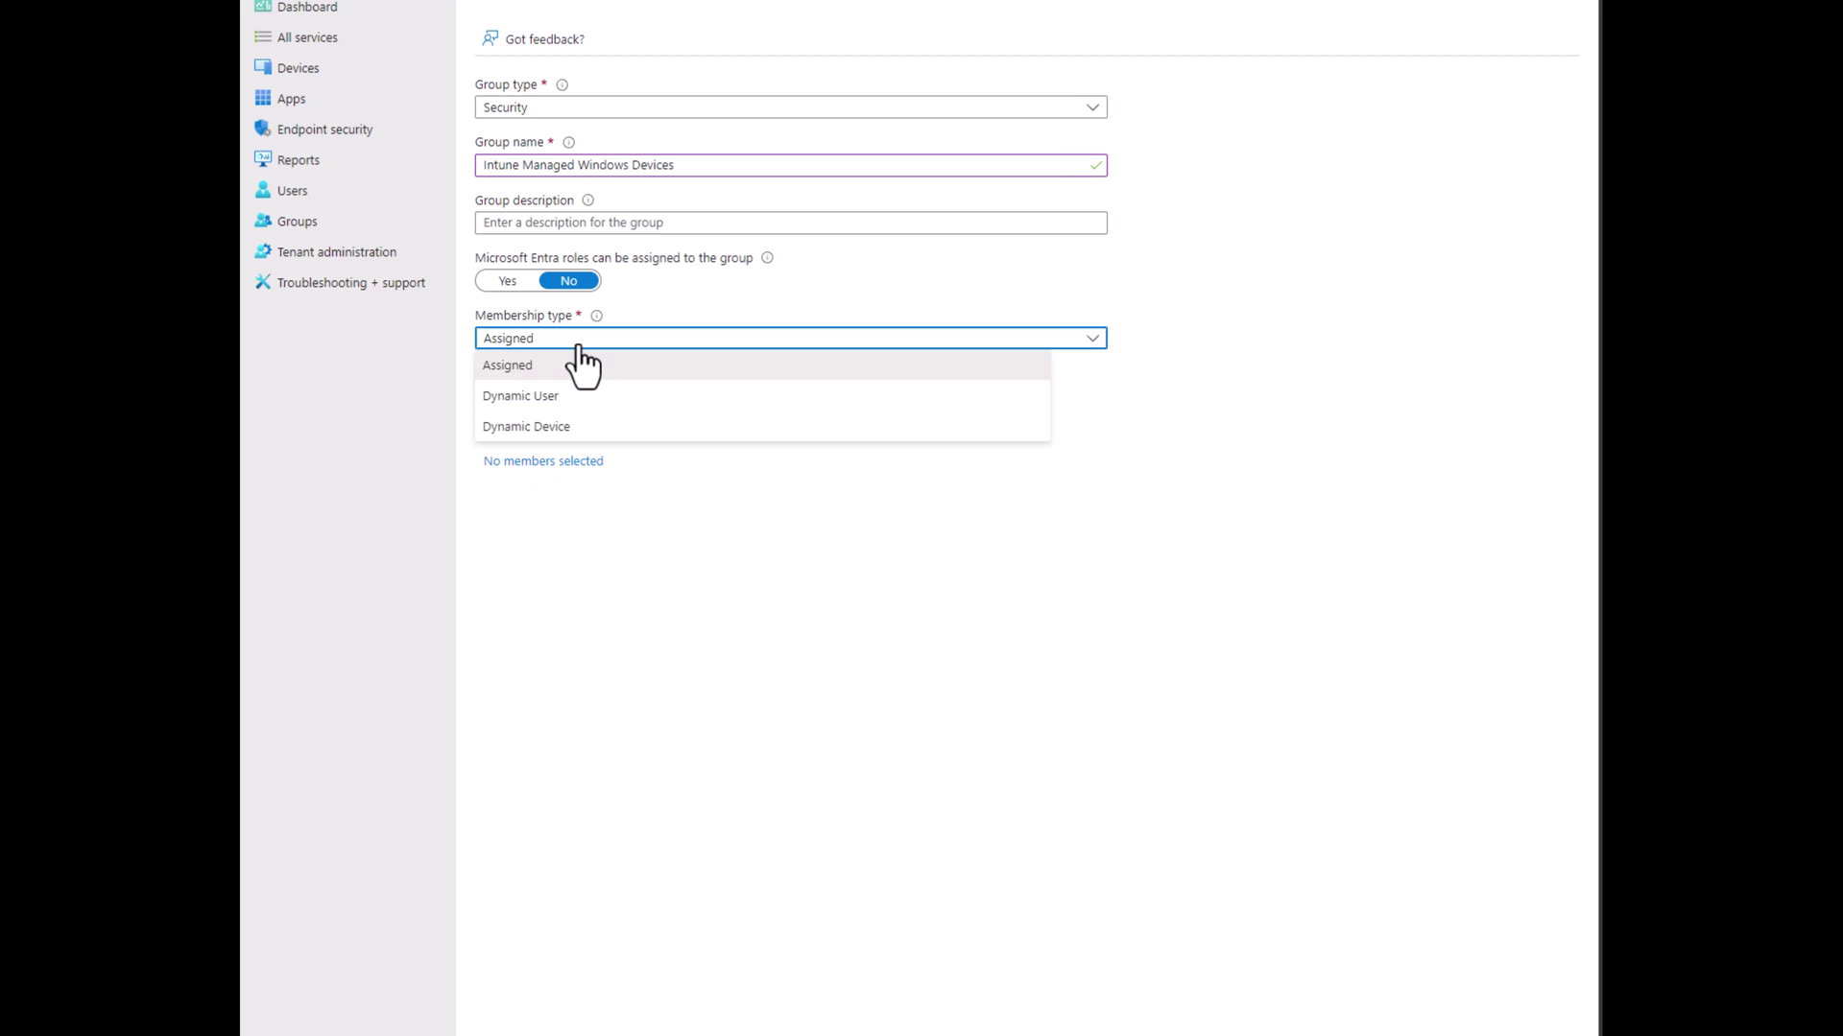
Switch the Intune Managed Windows Devices group to Dynamic Device membership and start a dynamic query.
click(574, 429)
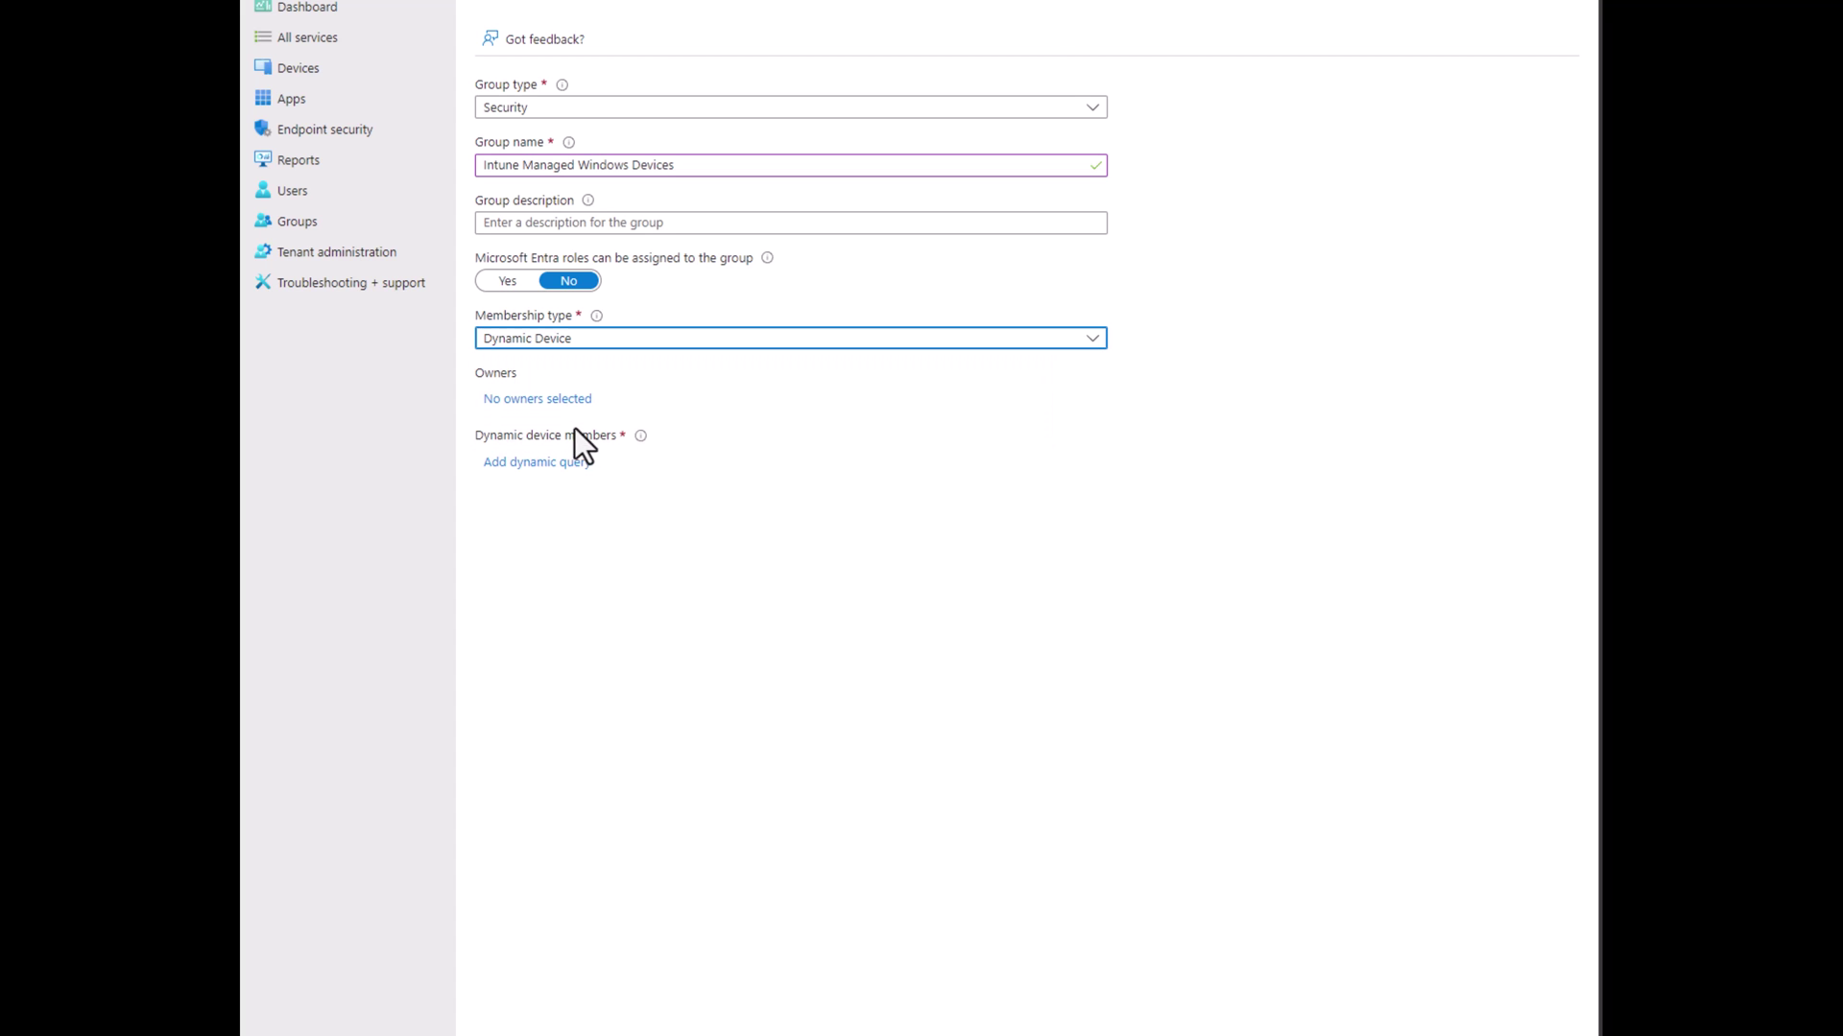
click(561, 465)
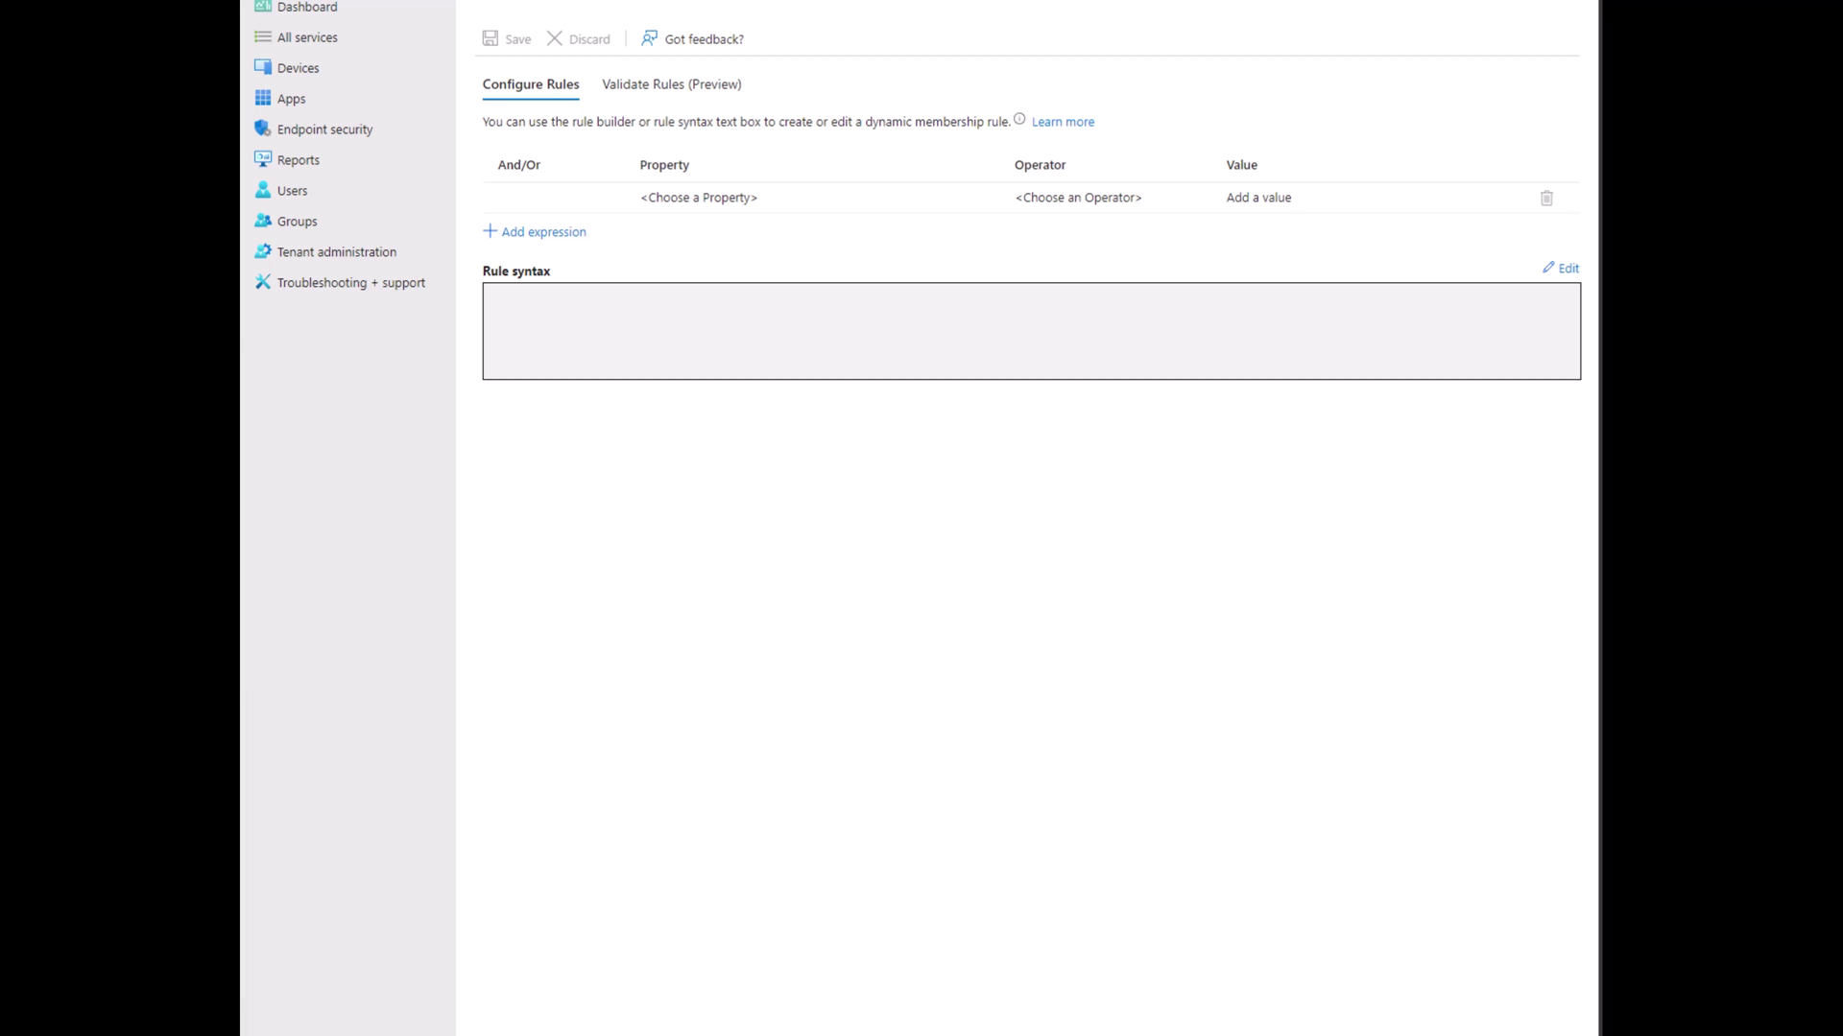
Paste the rule matching Windows devices excluding Cloud PC models into the rule syntax and save it.
click(1562, 269)
click(884, 136)
text((device.deviceOSType -eq "Windows") and (device.deviceManagementAppId -contains "0000") and (device.deviceModel -notContains "Cloud PC"))
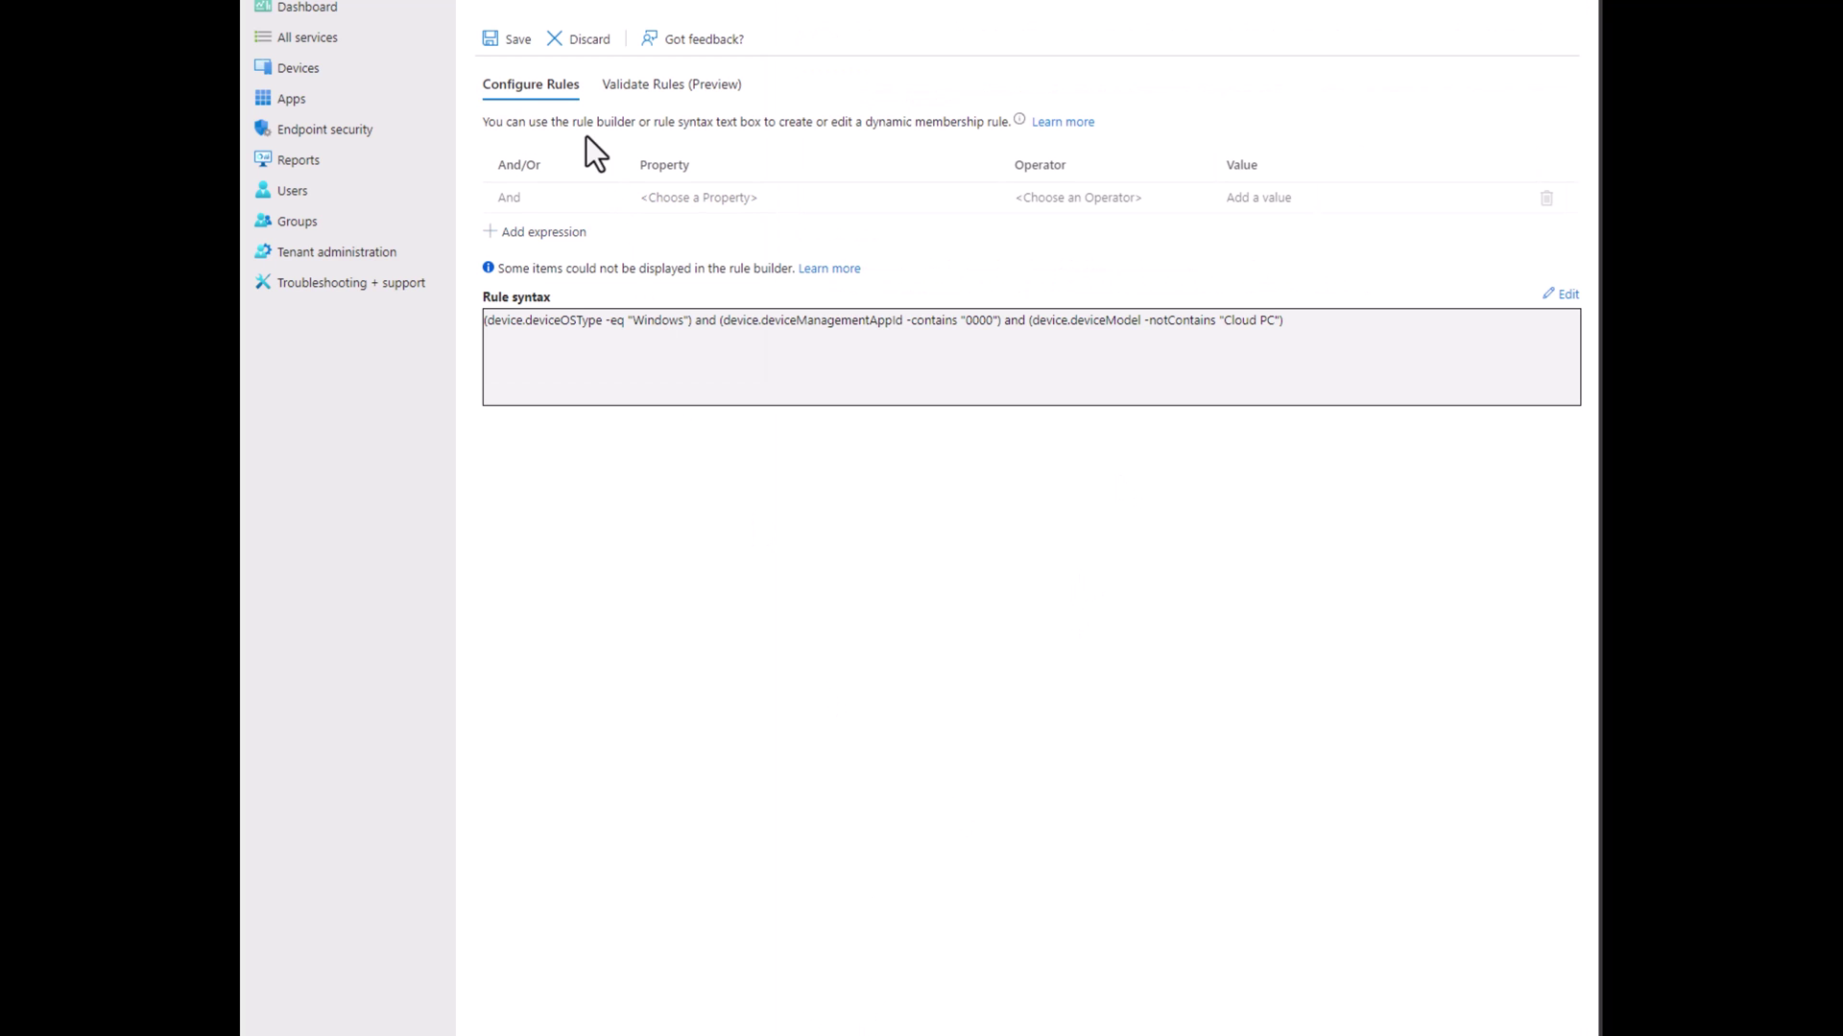
click(507, 43)
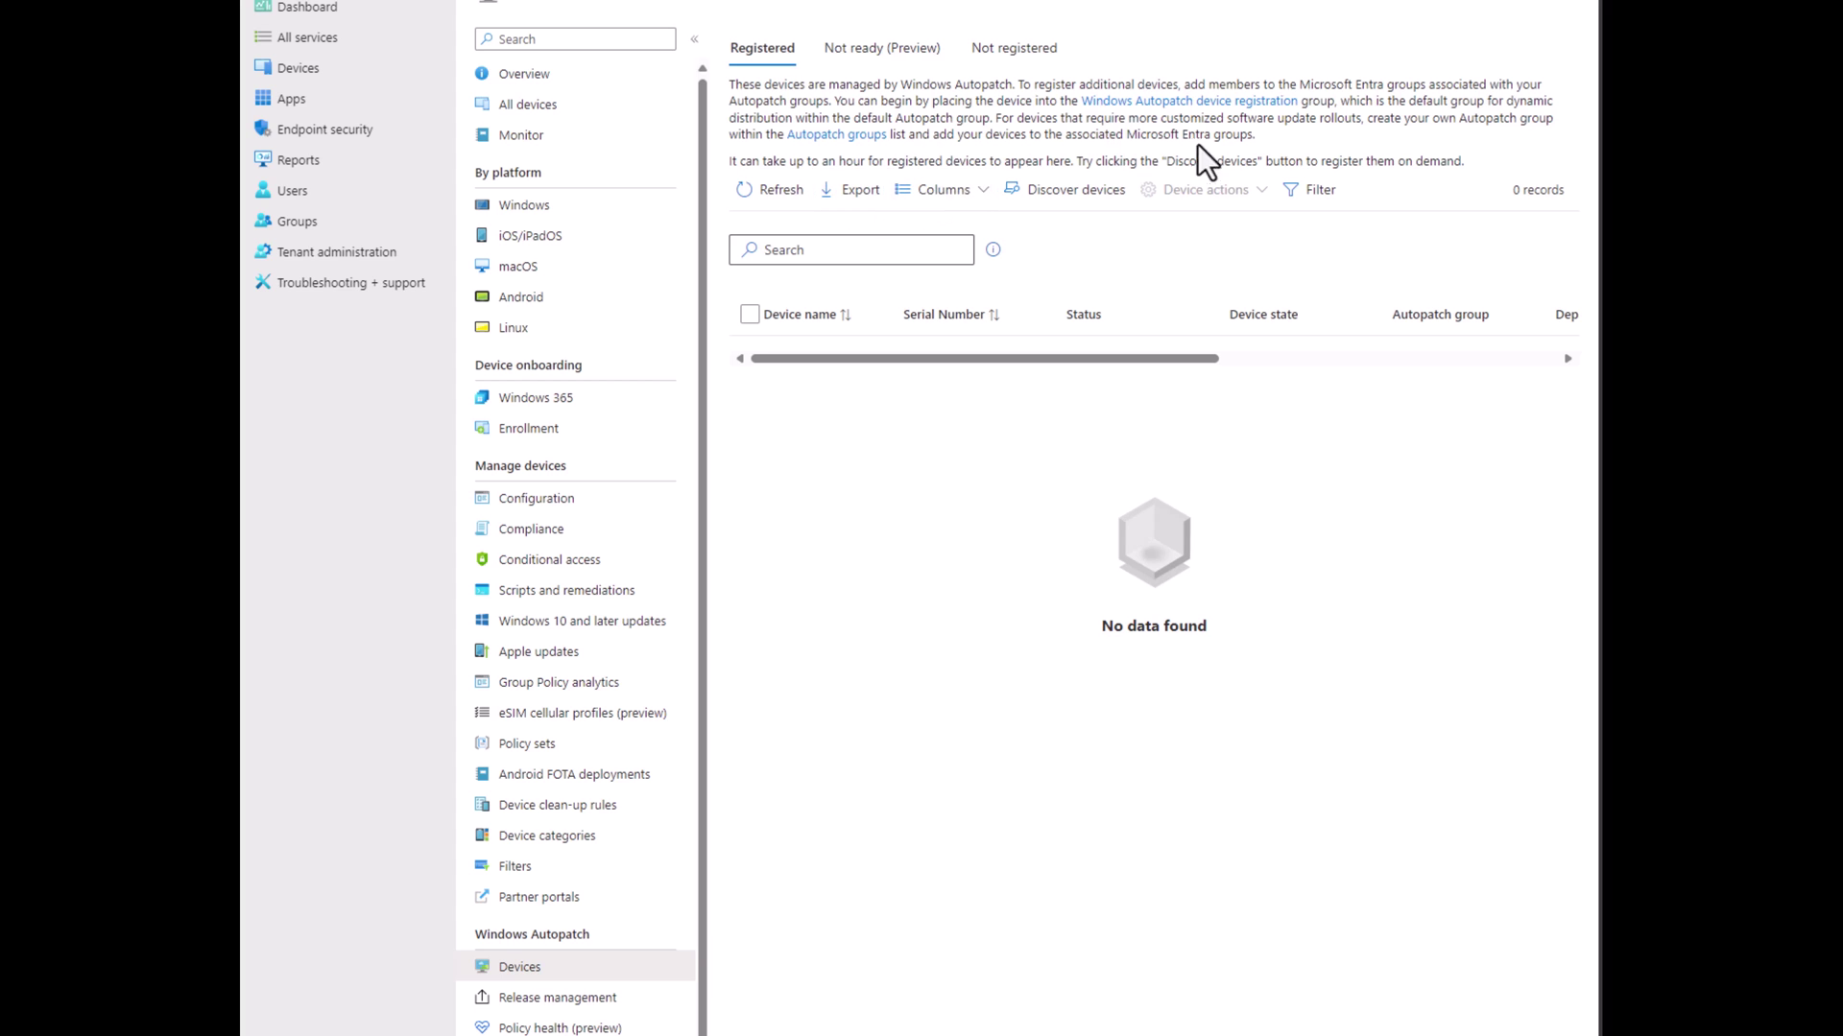
Open the Windows Autopatch Device Registration group and show its Members list.
click(1166, 104)
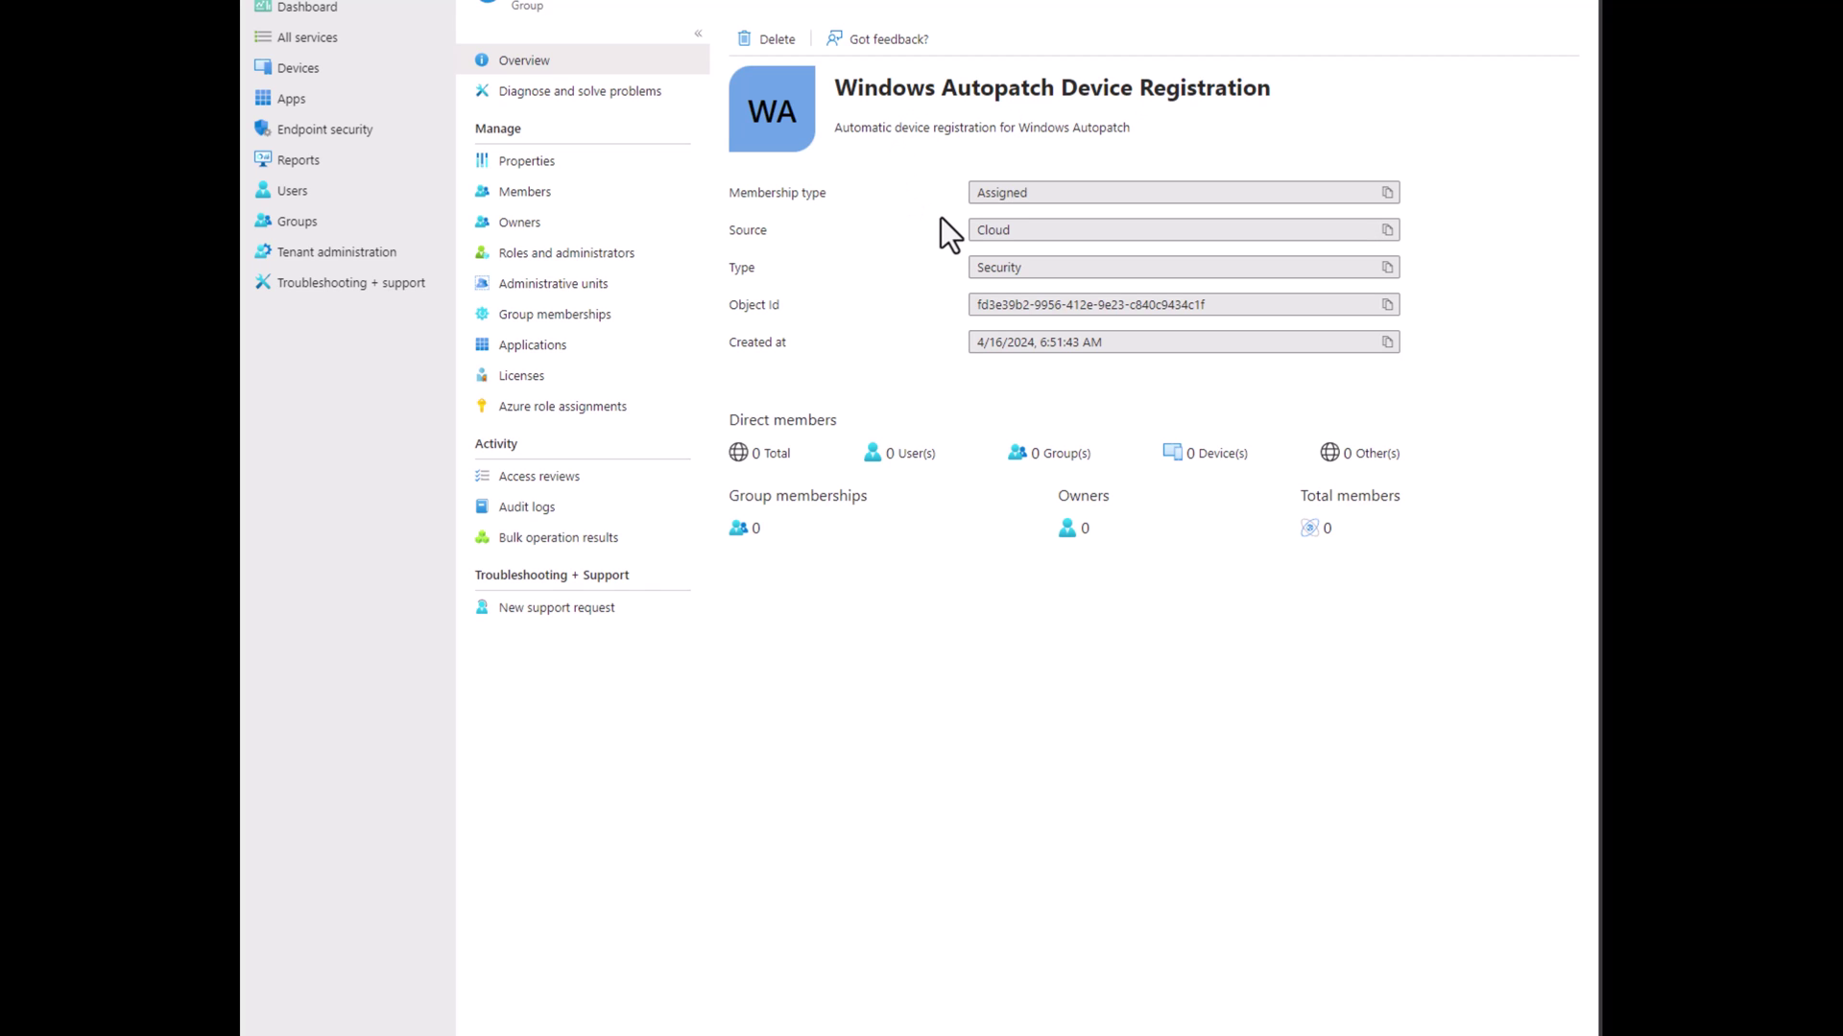
click(571, 211)
Search 'intune' and add the Intune Managed Windows Devices group as a member.
click(799, 35)
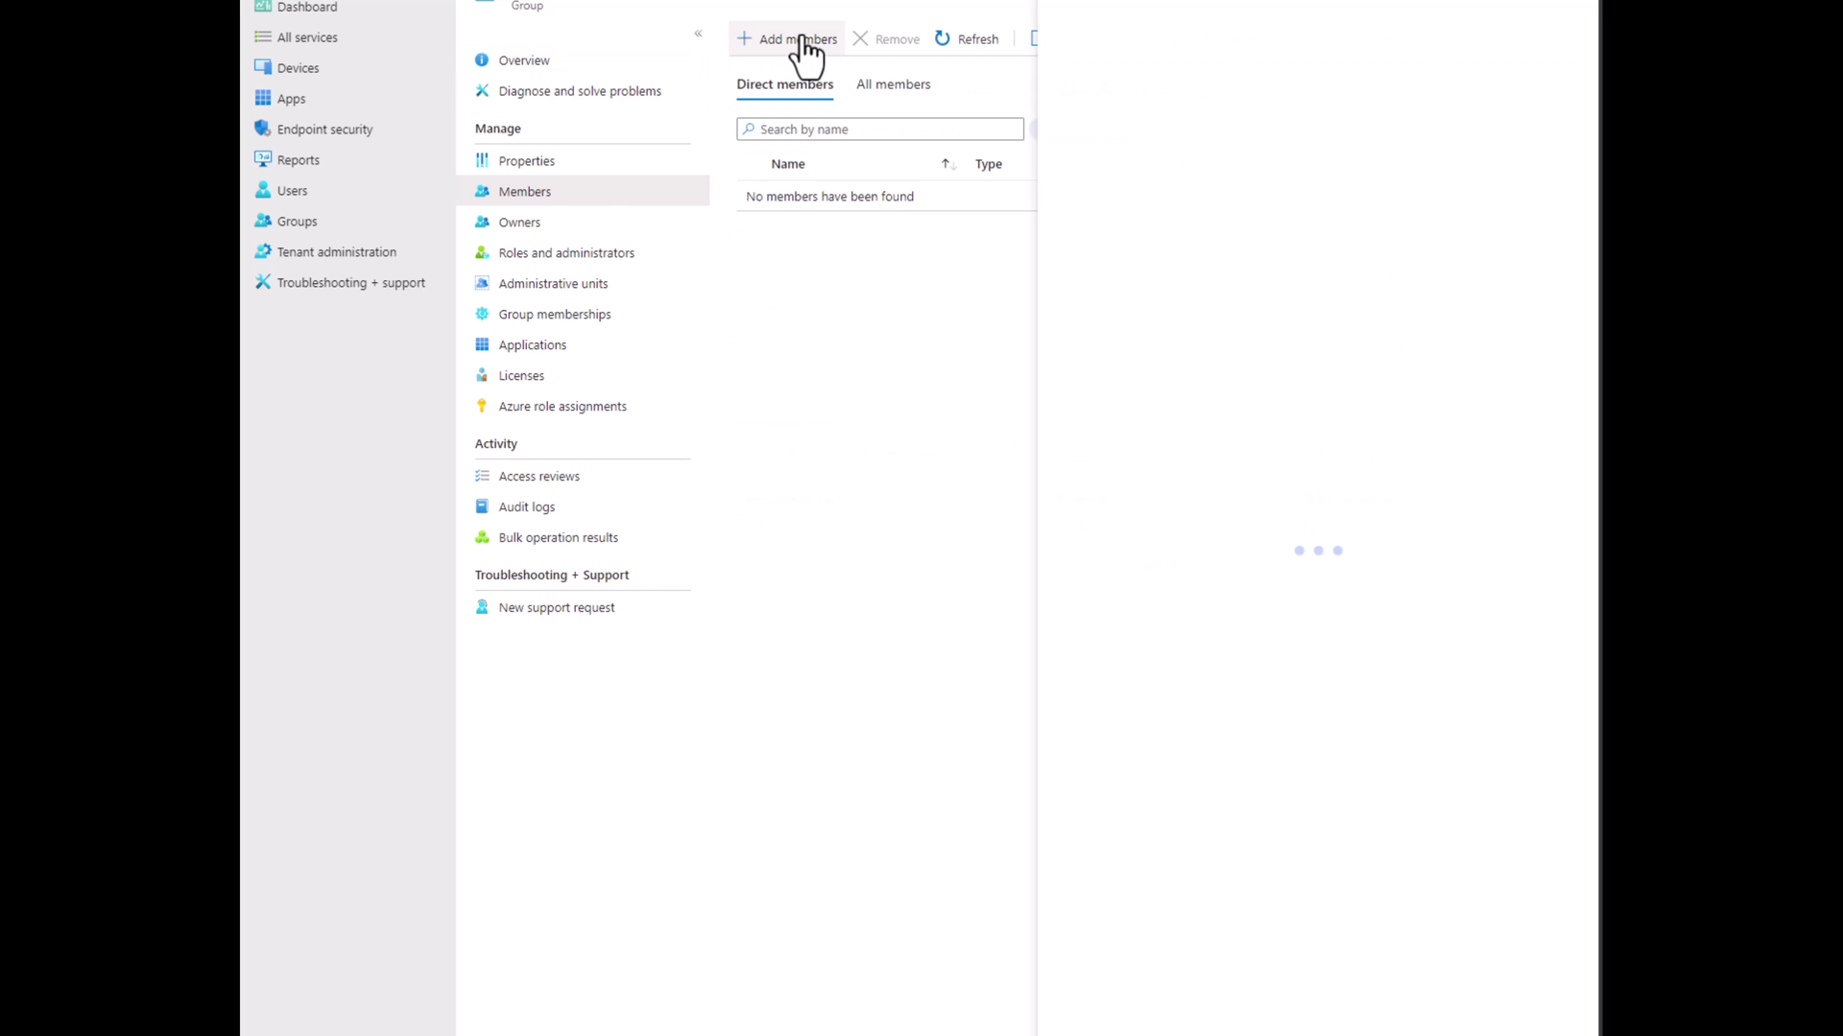
click(777, 105)
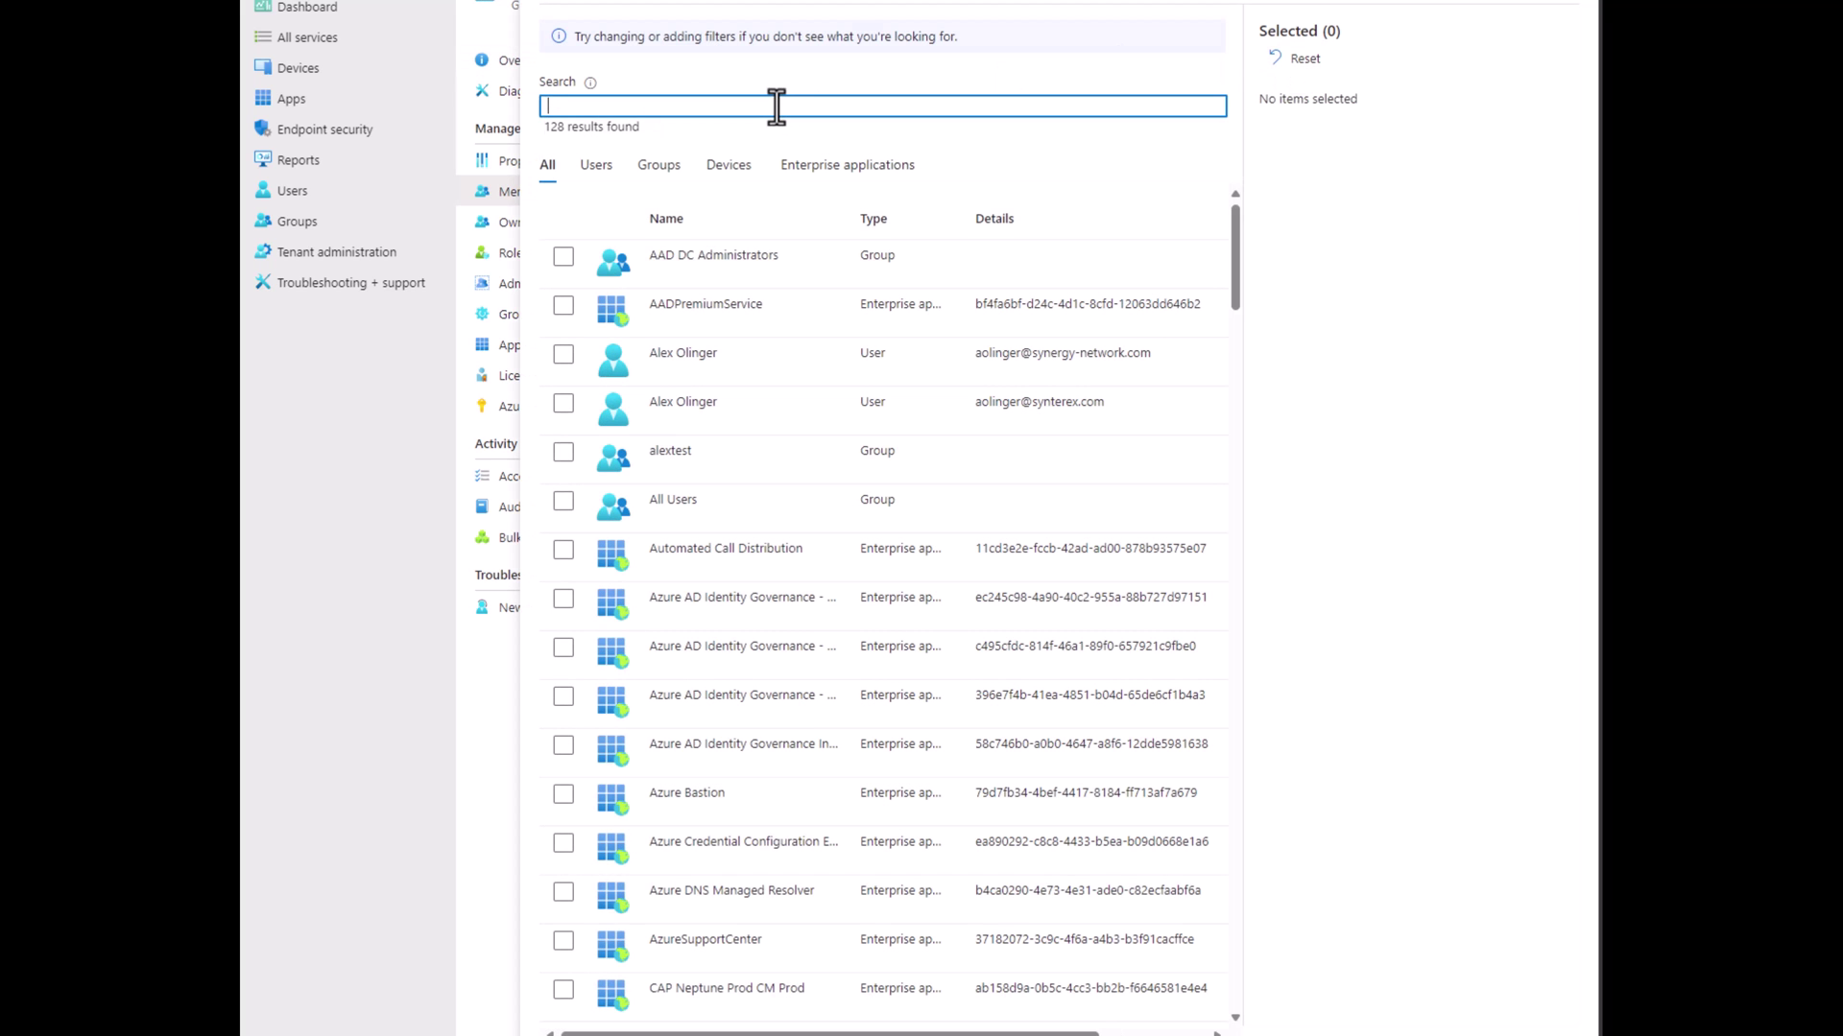
text(intune)
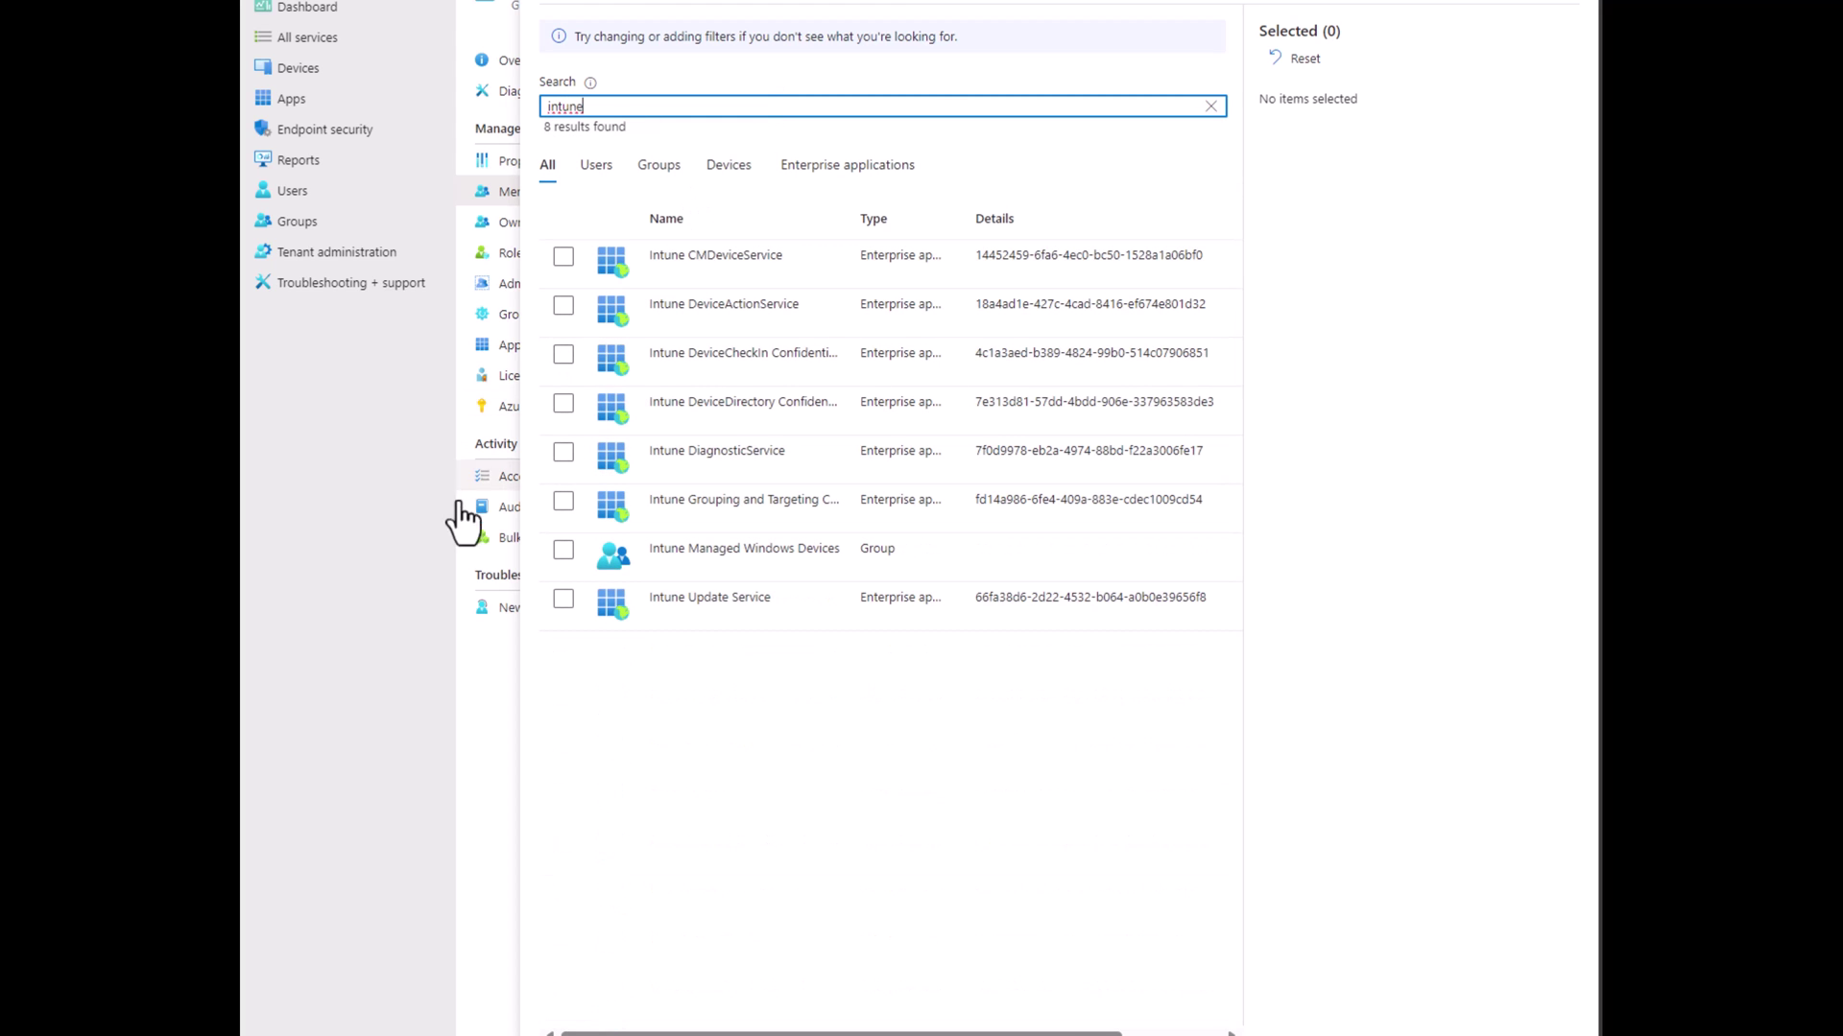
click(566, 552)
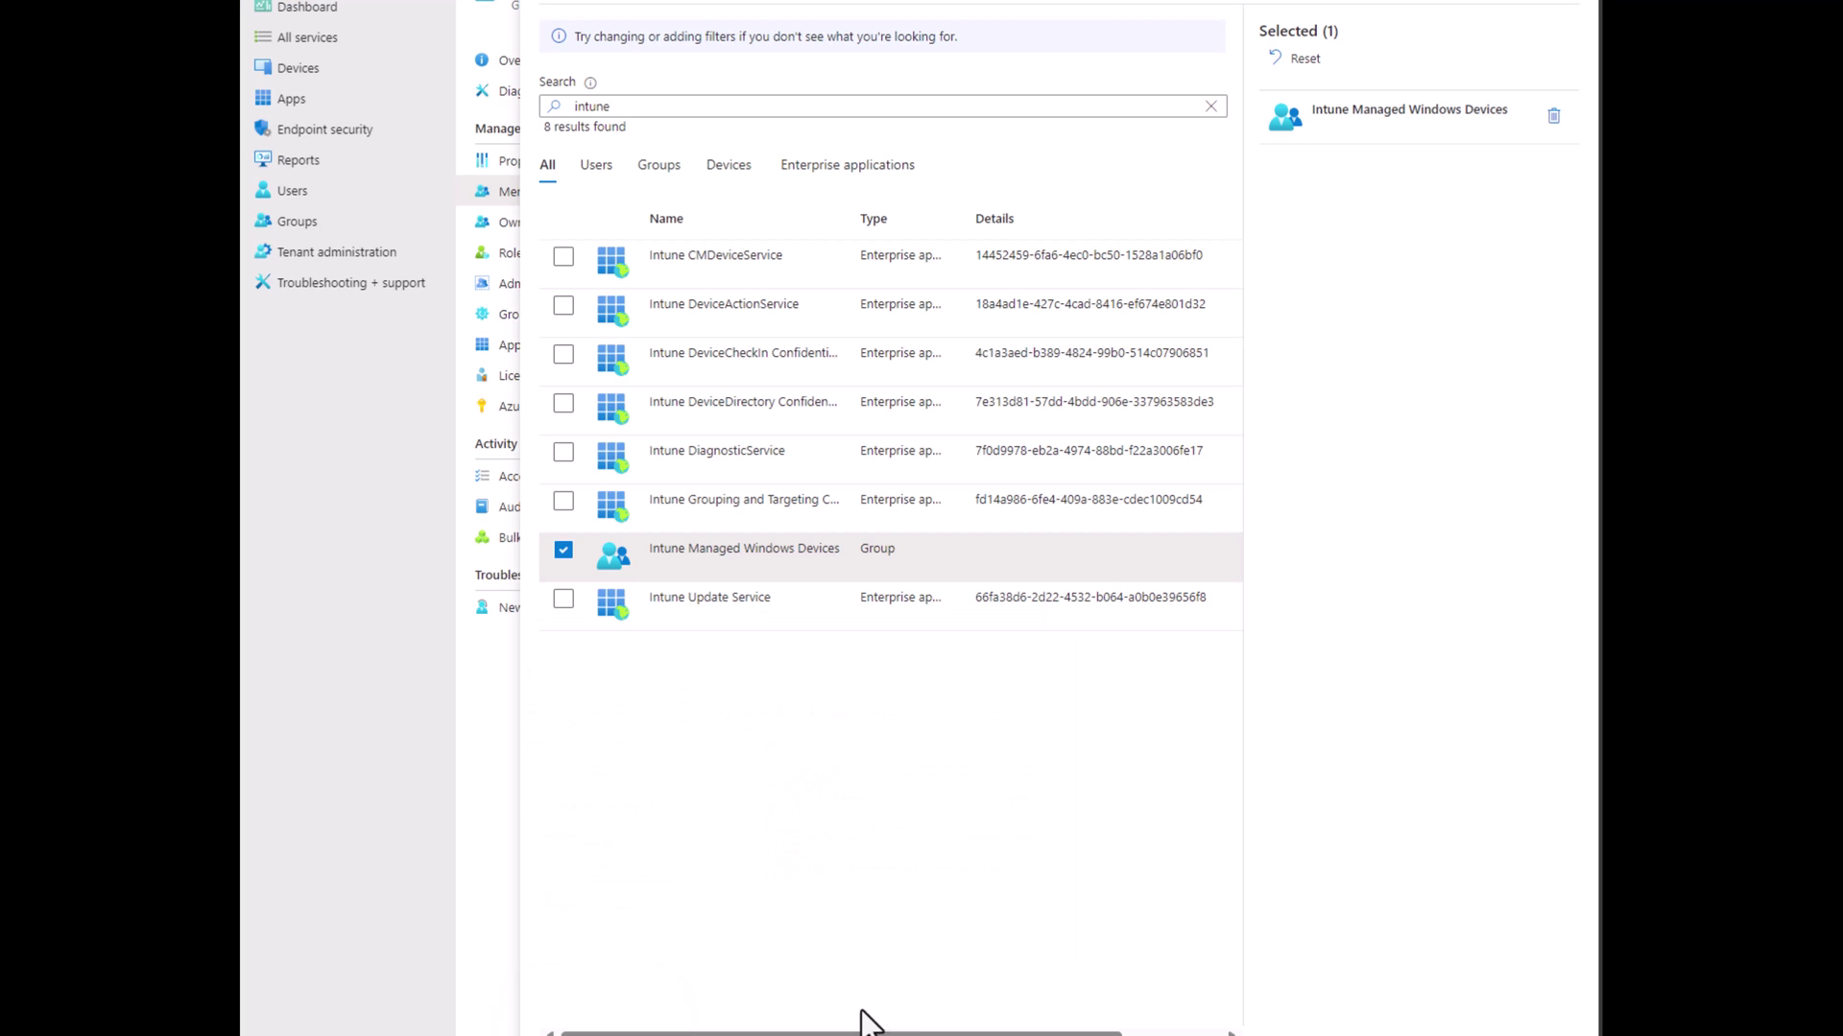
click(869, 1022)
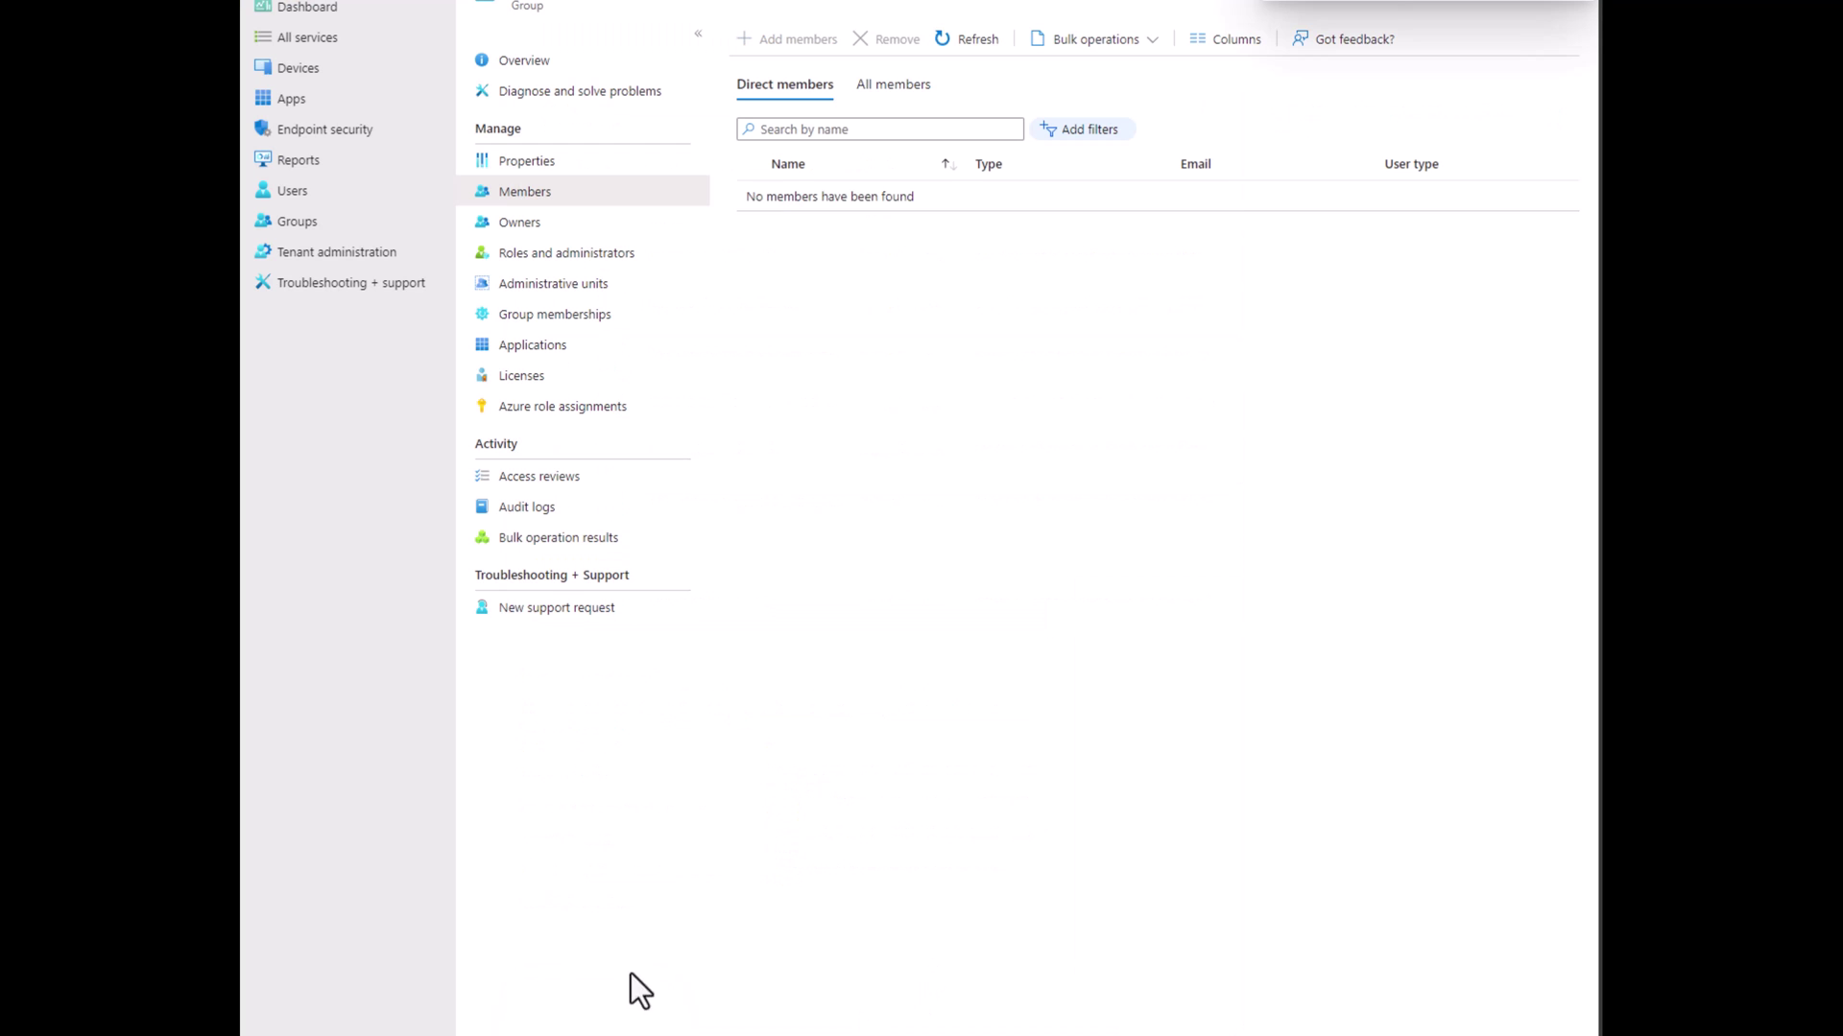